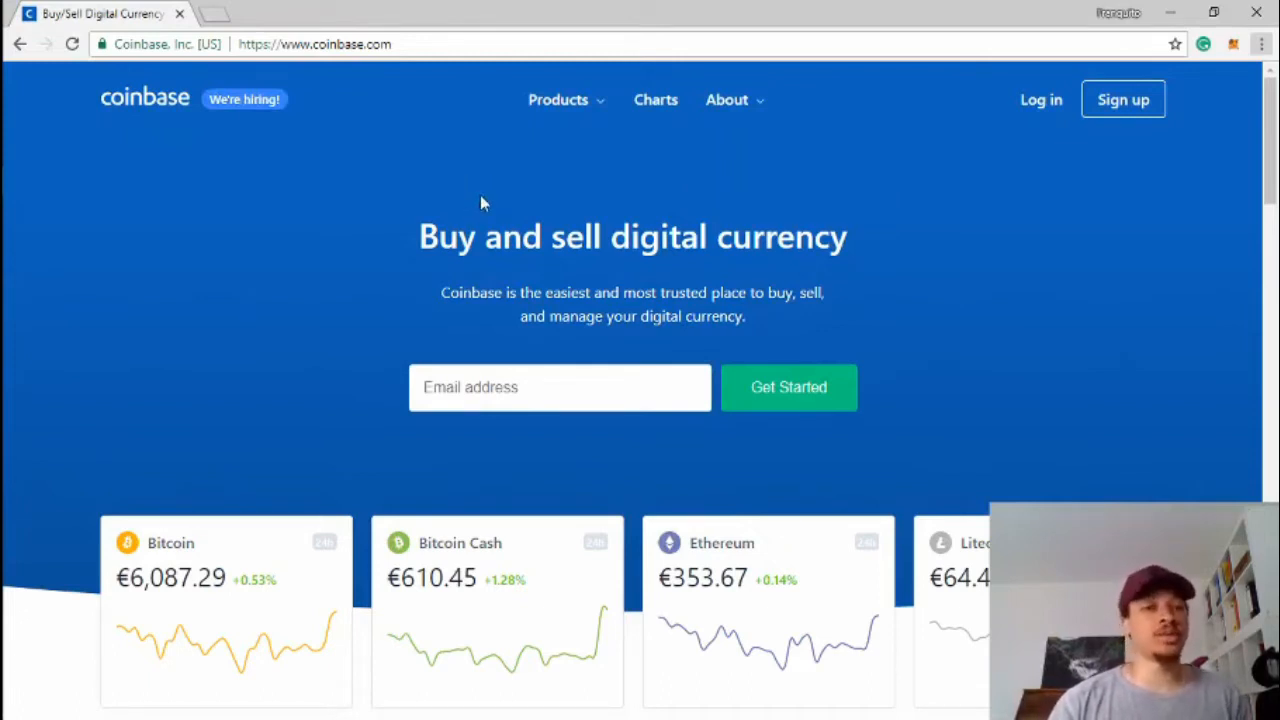
# Search Google for "coinbase app store" in a new browser tab
pyautogui.click(212, 14)
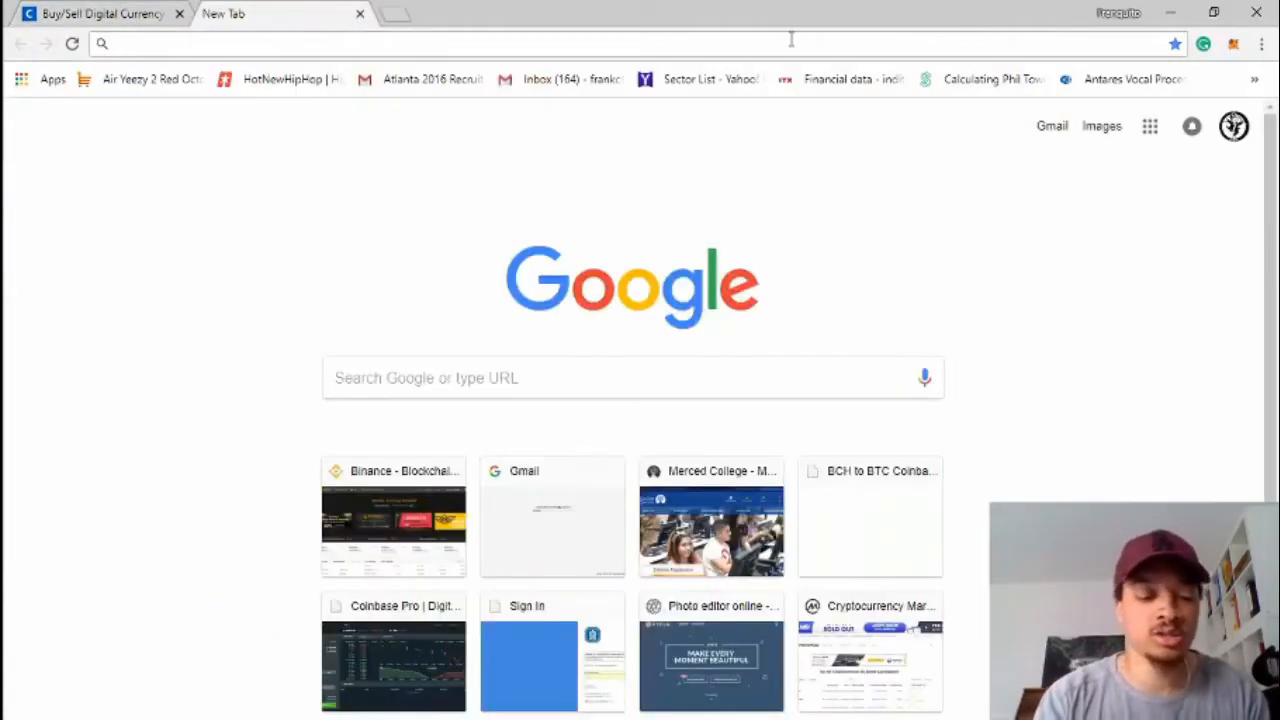
pyautogui.write('g')
pyautogui.press('BackSpace')
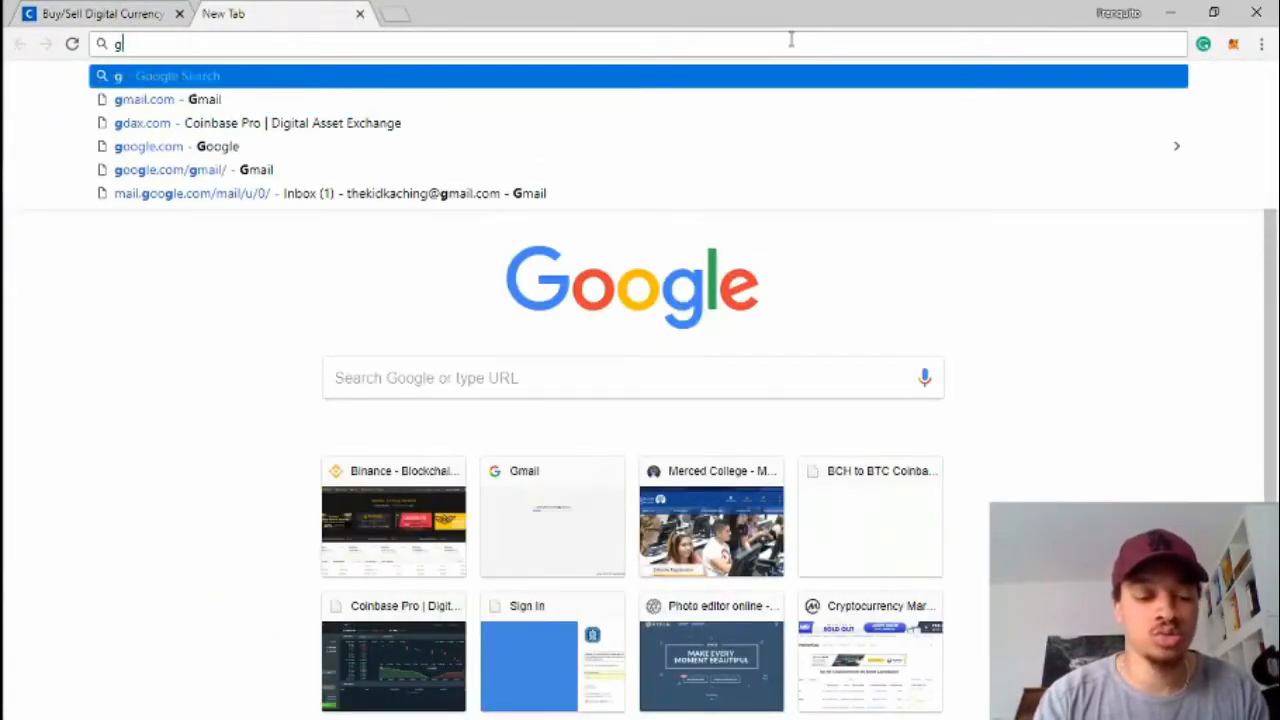
pyautogui.write('coinbase app store')
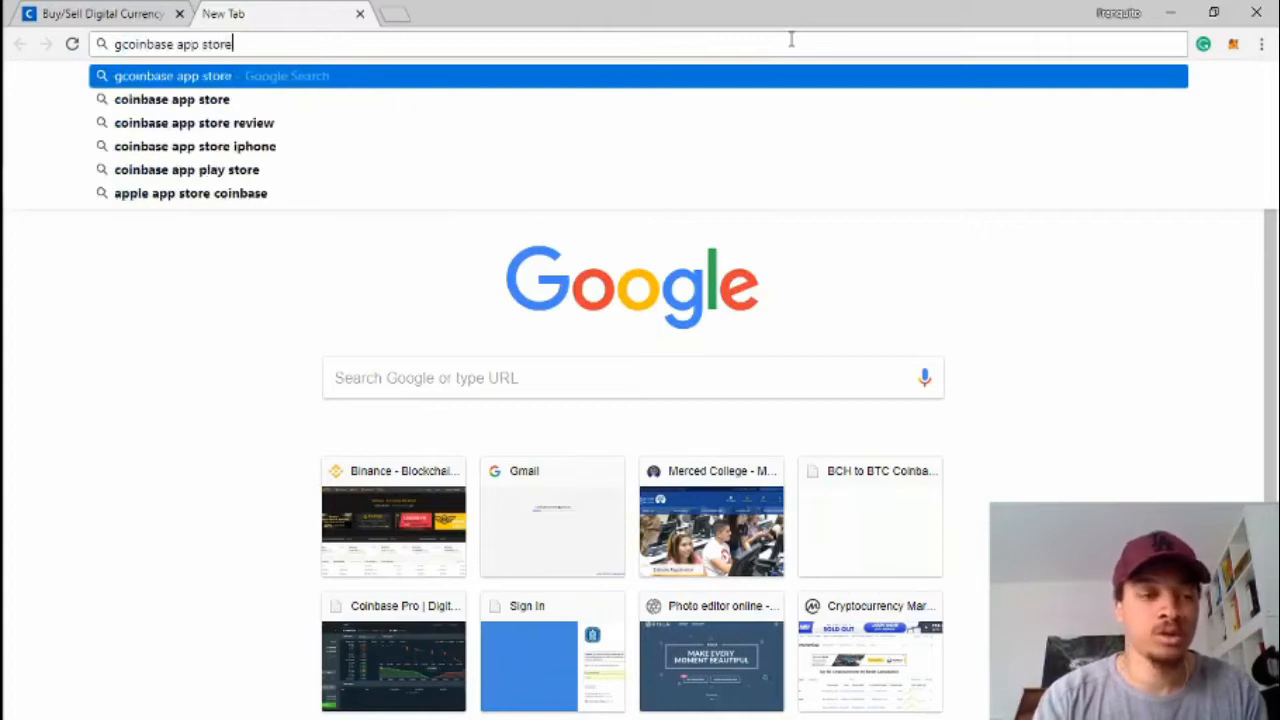
pyautogui.press('Return')
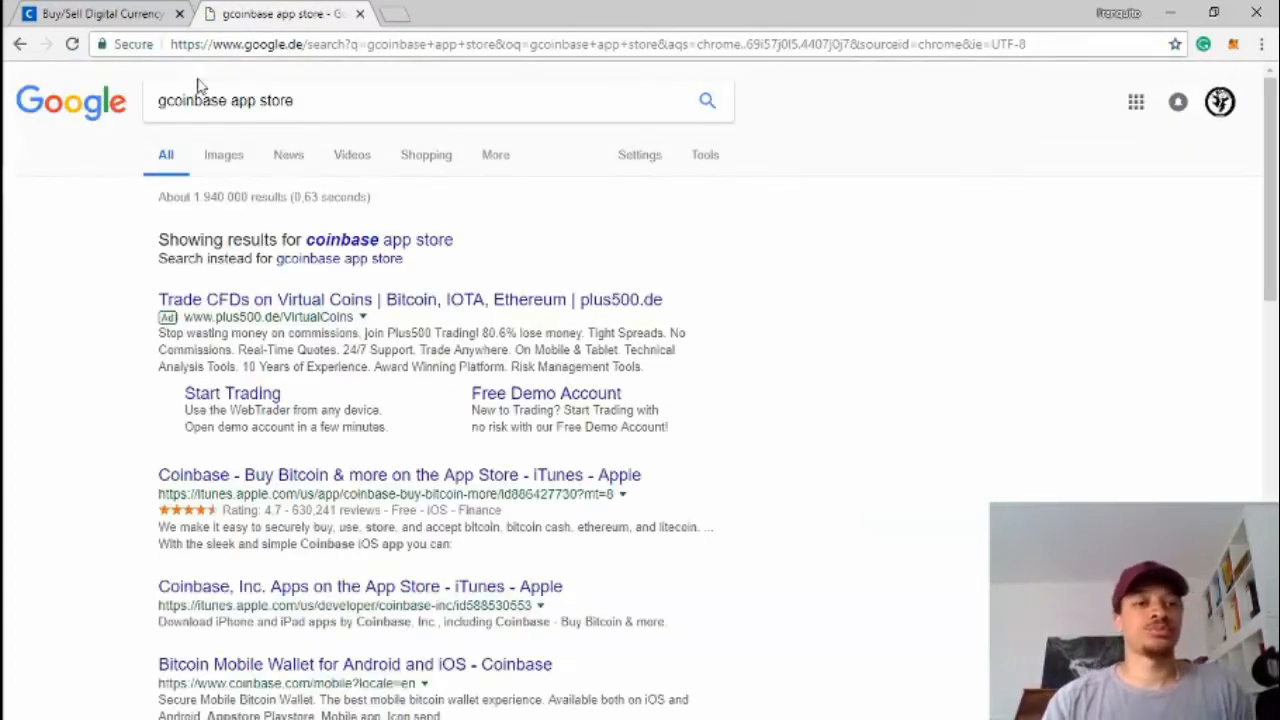
# View the image results, enlarge the App Store Top Charts screenshot listing Coinbase, and close the search tab
pyautogui.click(225, 162)
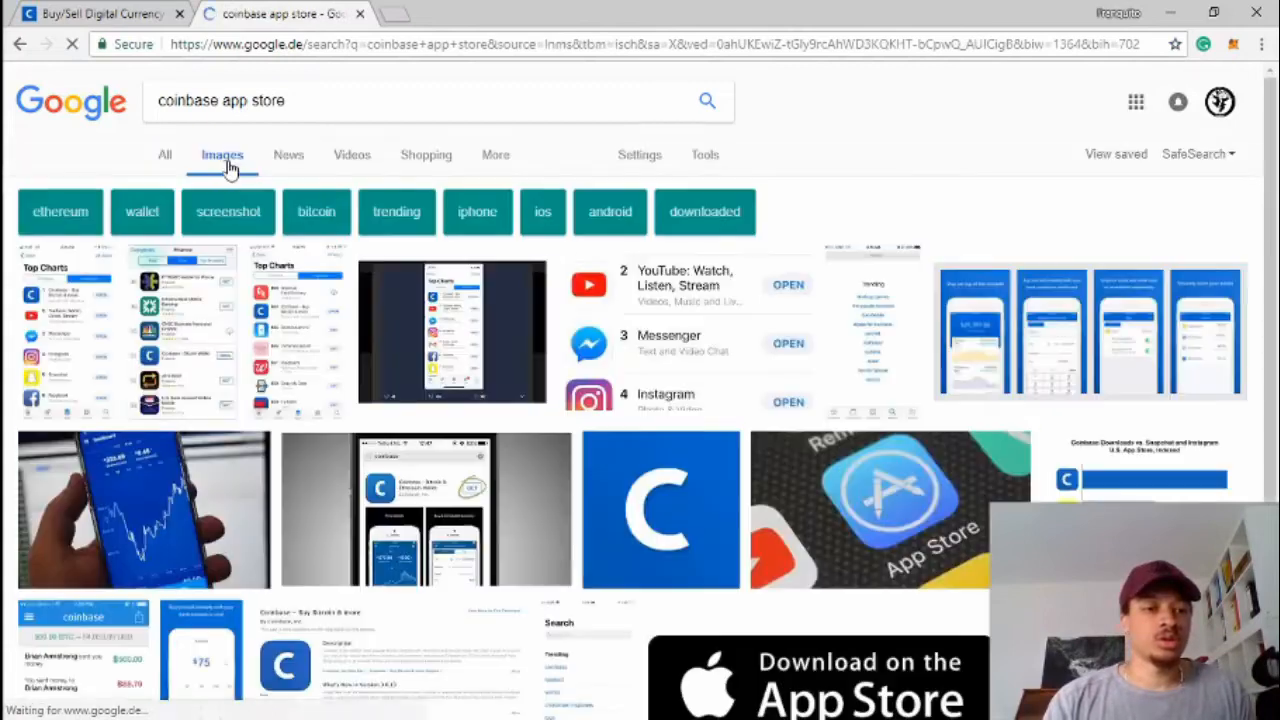
pyautogui.click(80, 320)
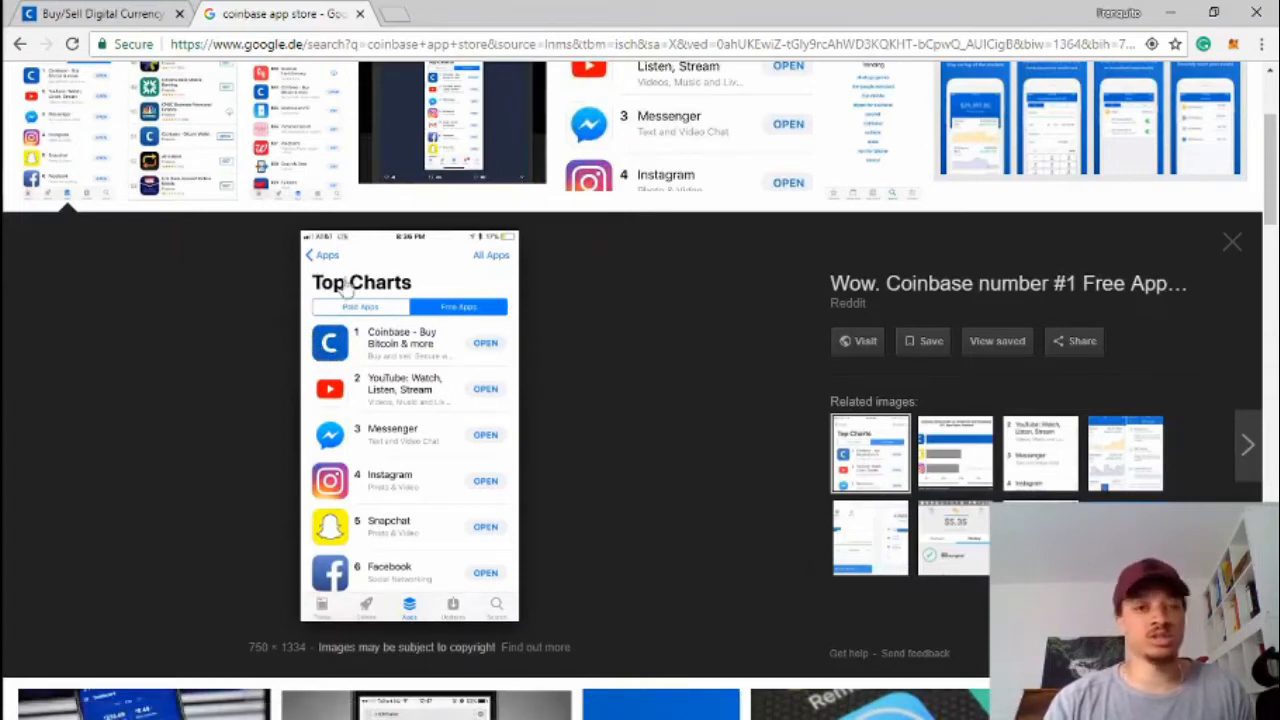
pyautogui.scroll(2, 328, 276)
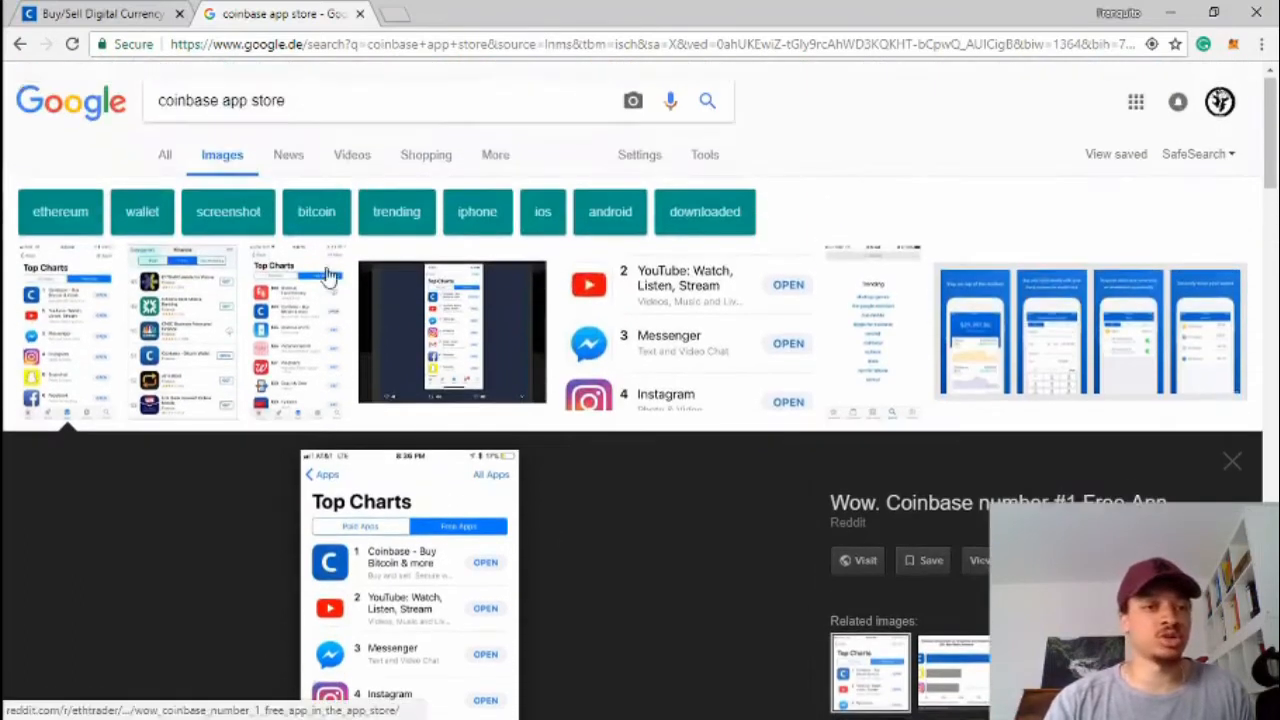
pyautogui.click(360, 14)
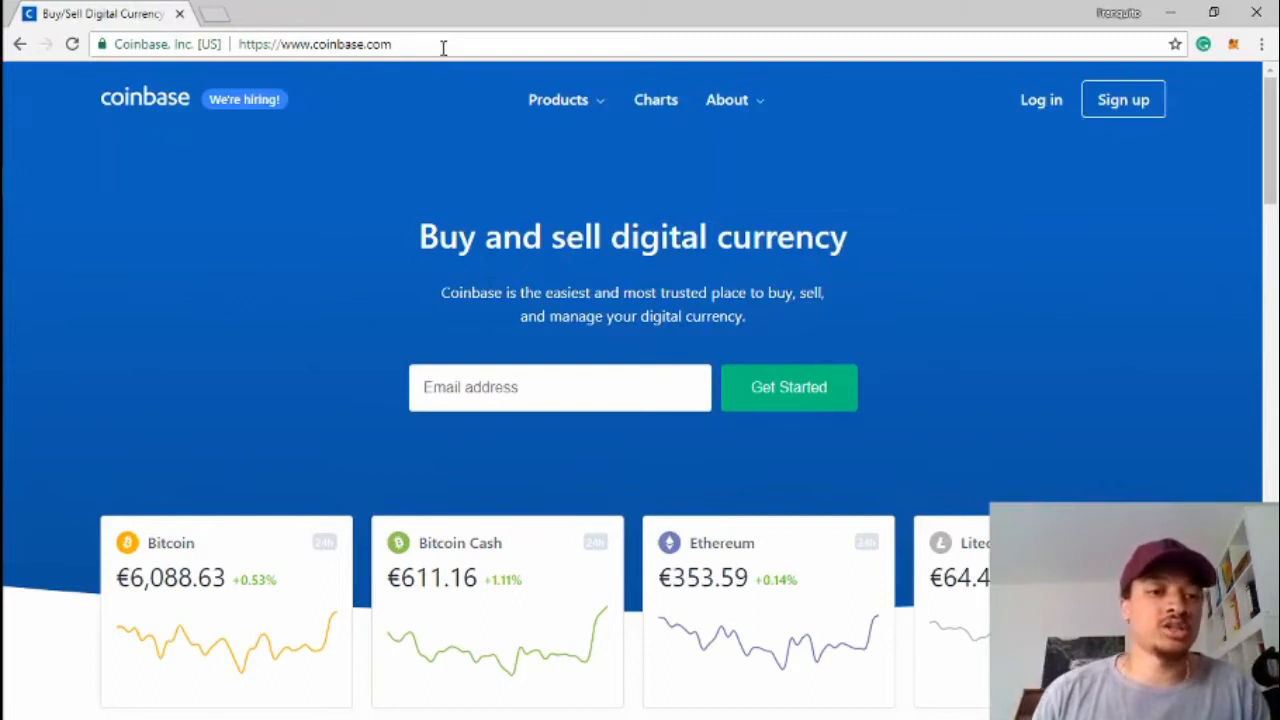
# Log in to Coinbase with the saved credentials and open the Bitcoin asset page
pyautogui.click(1027, 112)
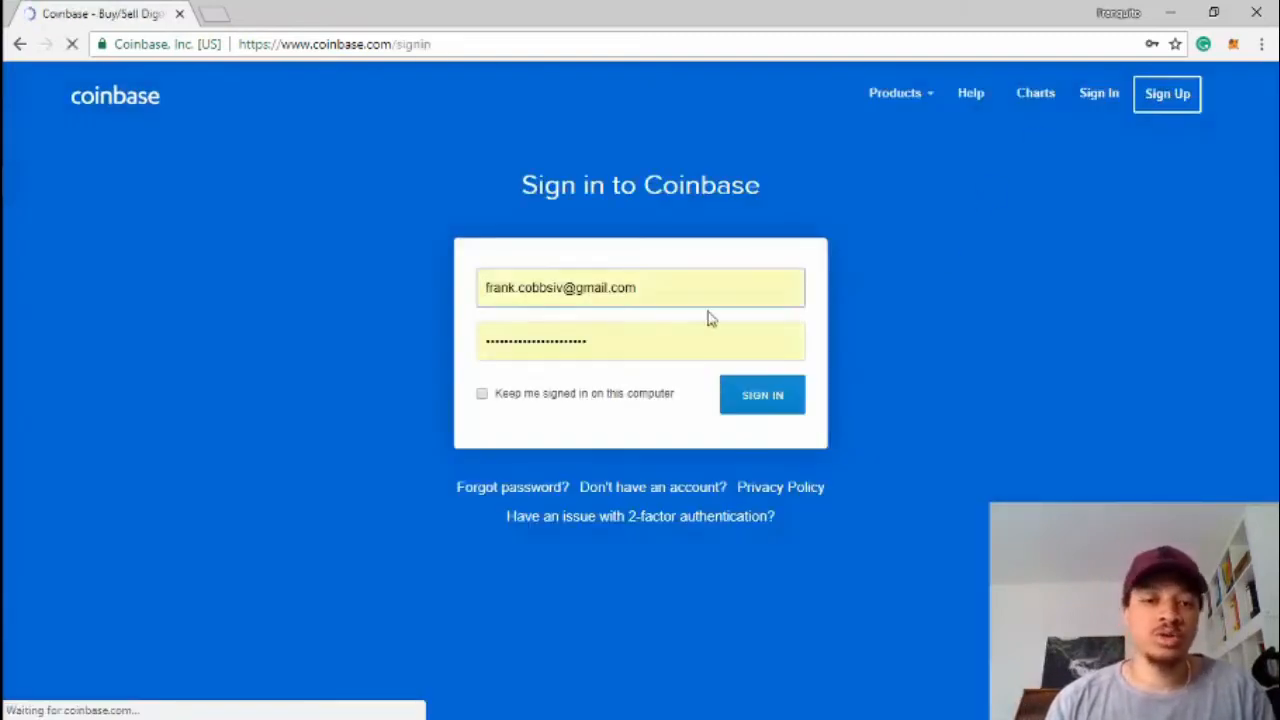
pyautogui.click(778, 393)
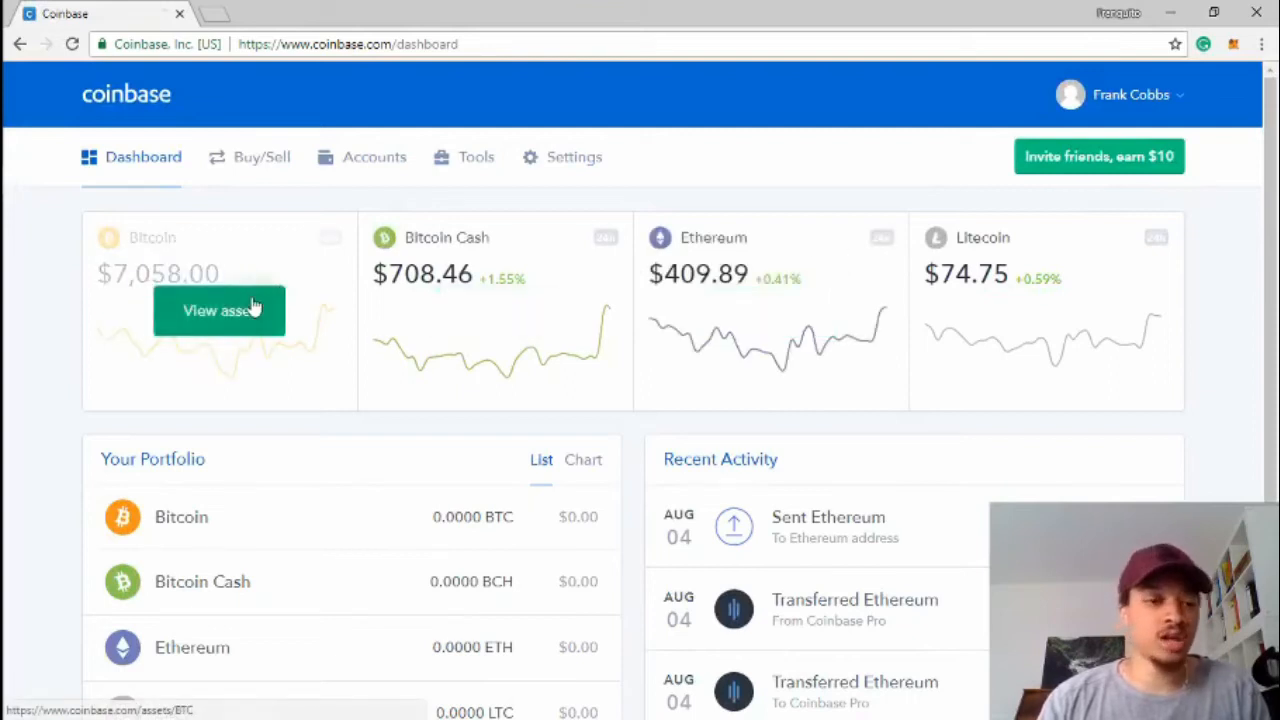
pyautogui.click(253, 310)
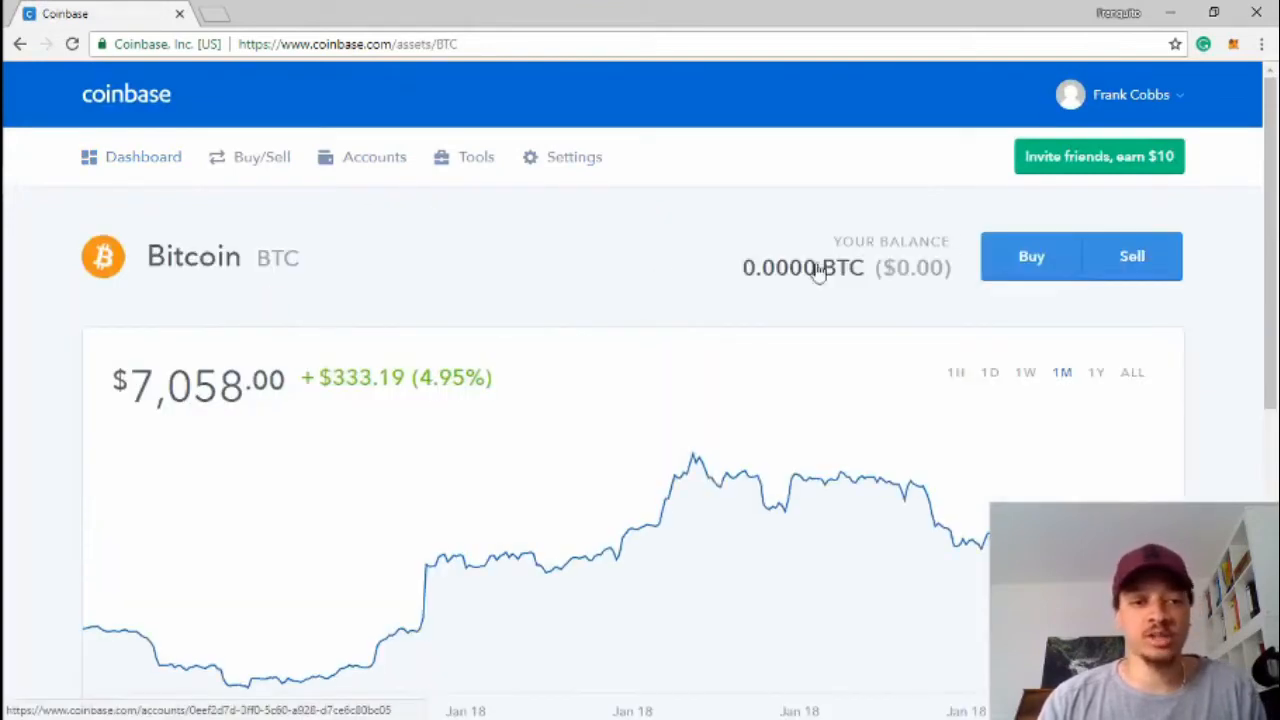
# Show the Bitcoin price chart for the 1H range and look over the chart, About Bitcoin and More Assets sections
pyautogui.scroll(-1, 631, 277)
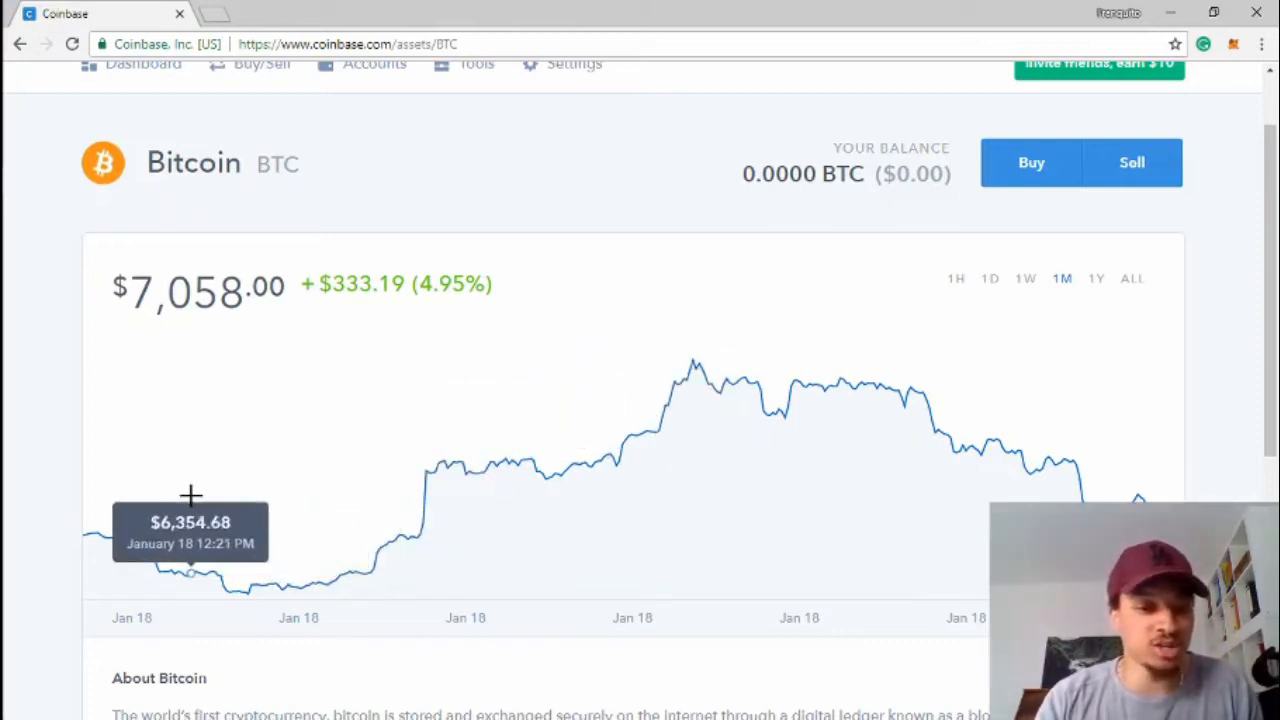
pyautogui.click(956, 280)
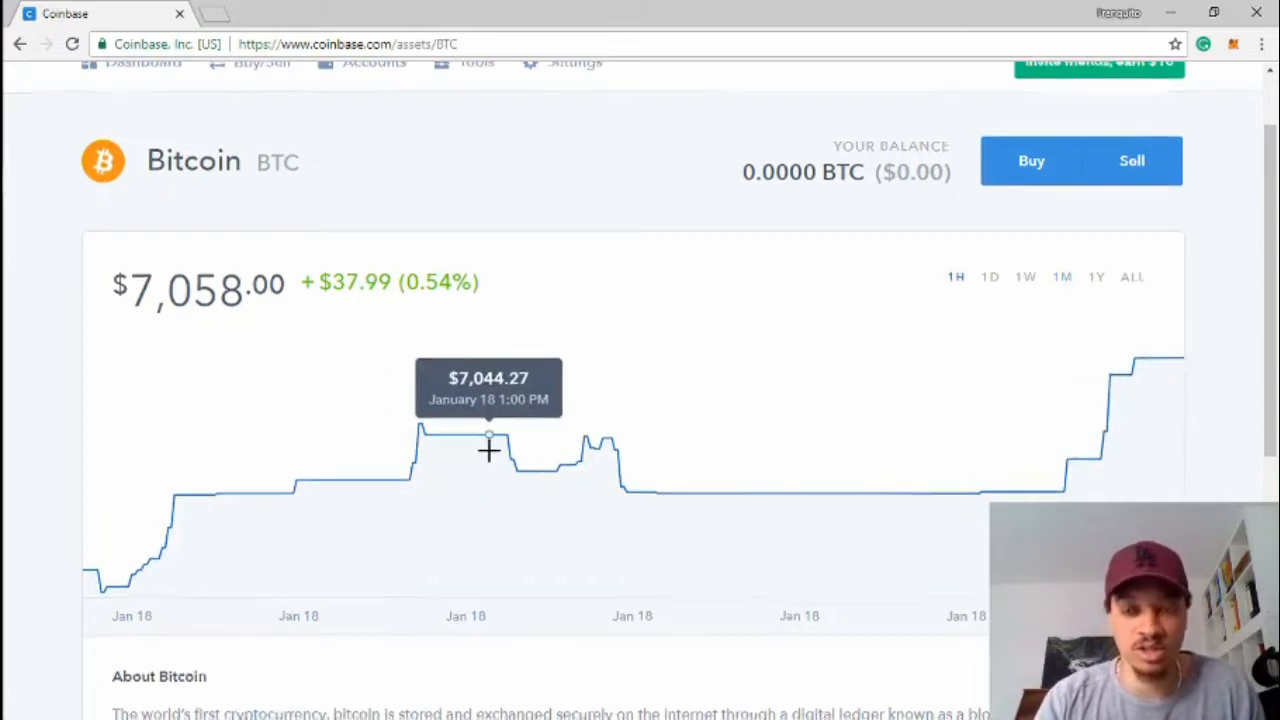
pyautogui.scroll(-1, 306, 464)
pyautogui.scroll(-3, 306, 464)
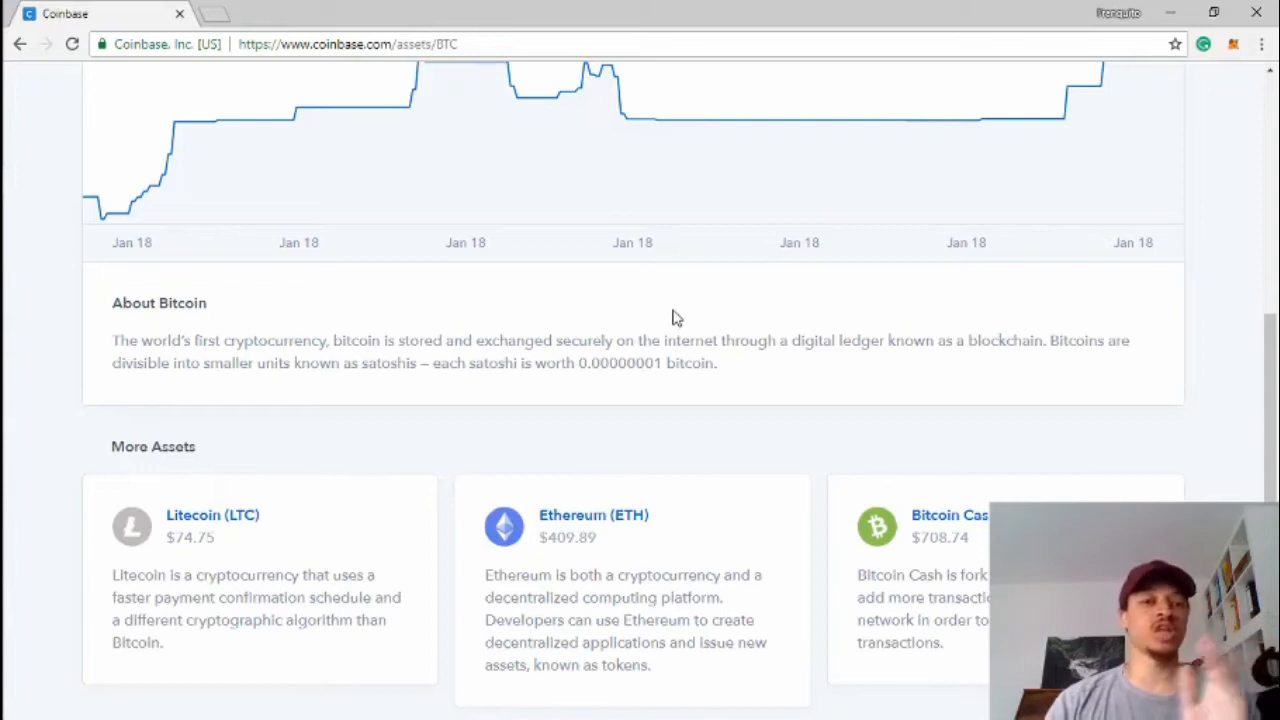
pyautogui.scroll(4, 672, 317)
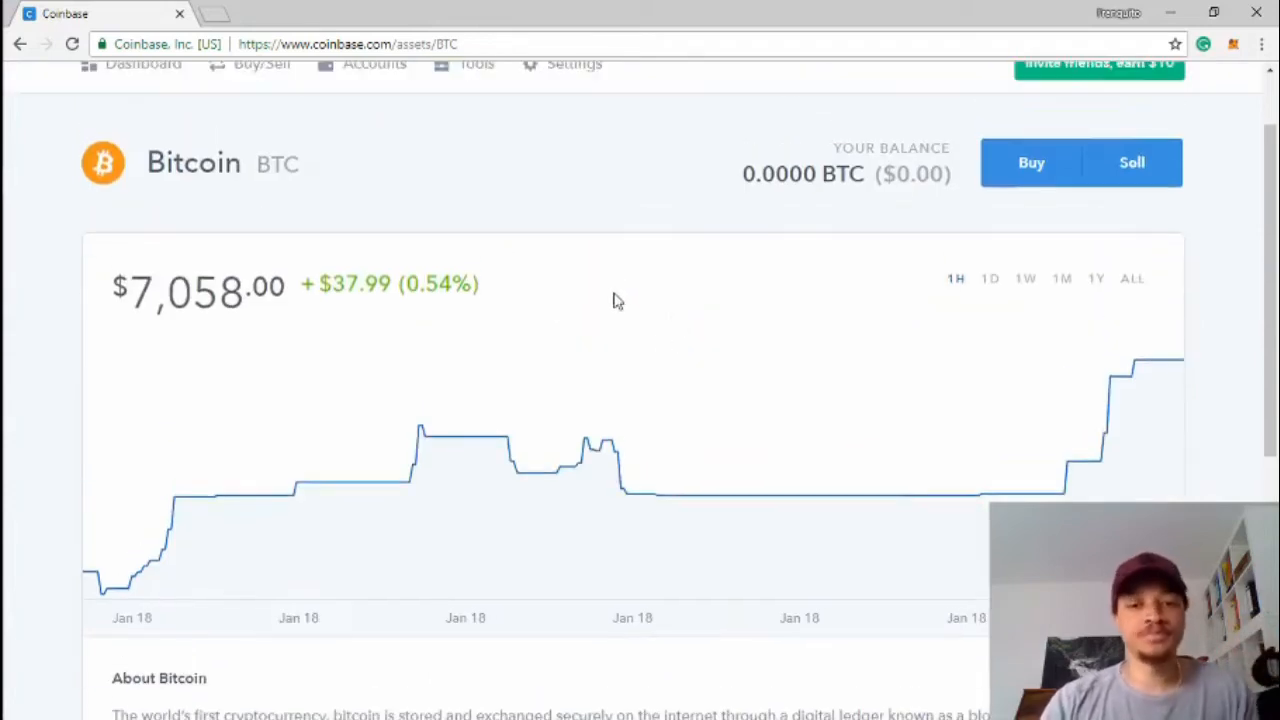
pyautogui.scroll(1, 526, 294)
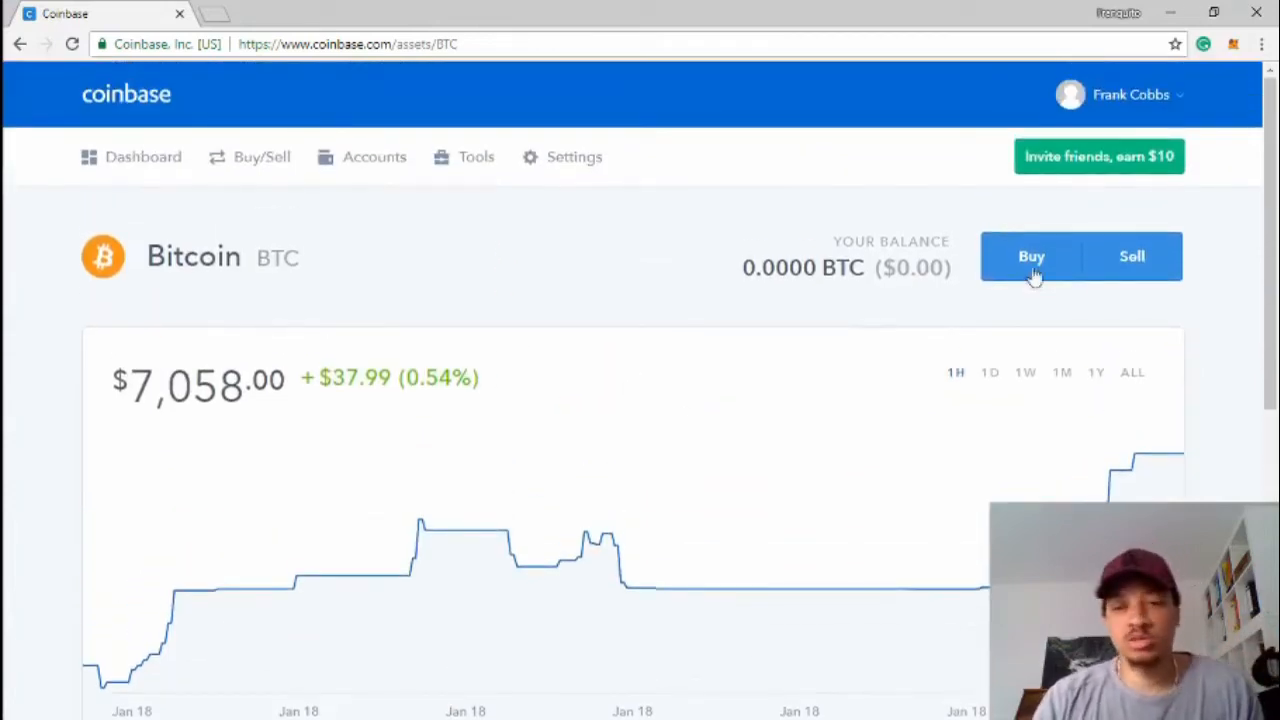
# Start a Bitcoin purchase and choose the Chase Visa debit card as the payment method
pyautogui.click(1030, 250)
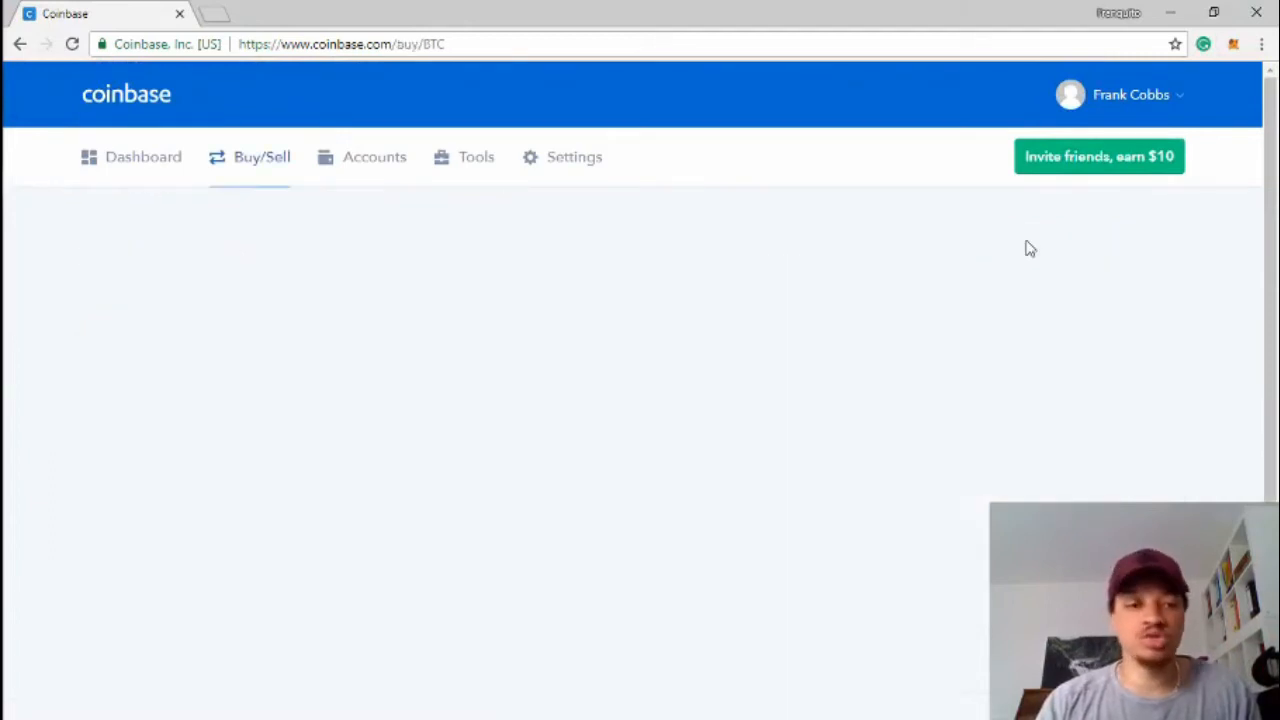
pyautogui.scroll(-3, 650, 290)
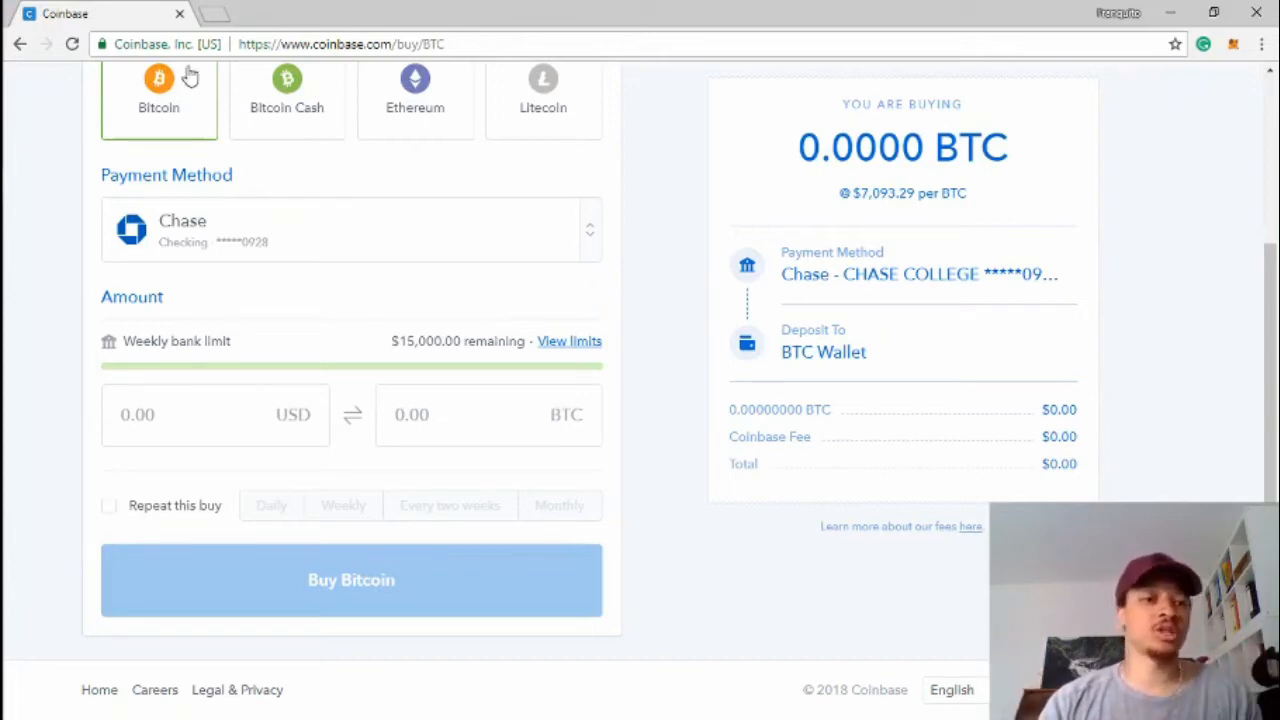
pyautogui.click(325, 230)
pyautogui.click(268, 318)
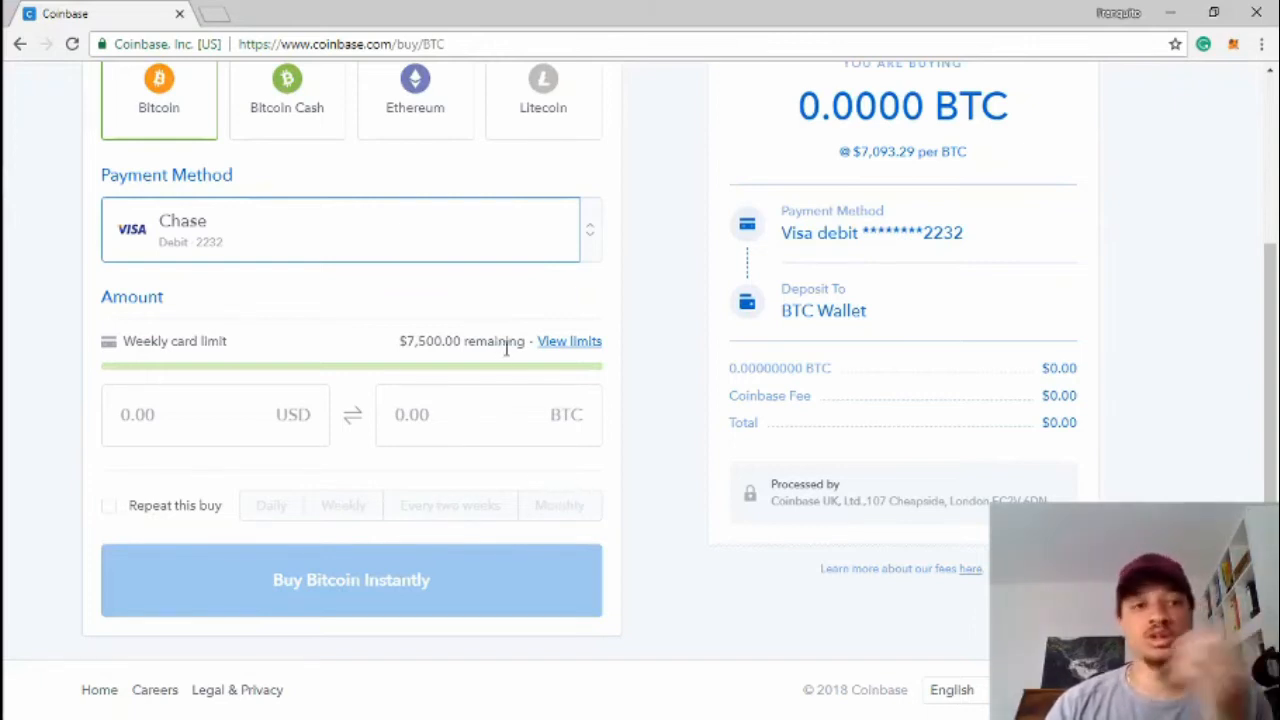
# Compare the payment methods by selecting the Chase checking account and returning to the Chase Visa debit card
pyautogui.scroll(2, 505, 348)
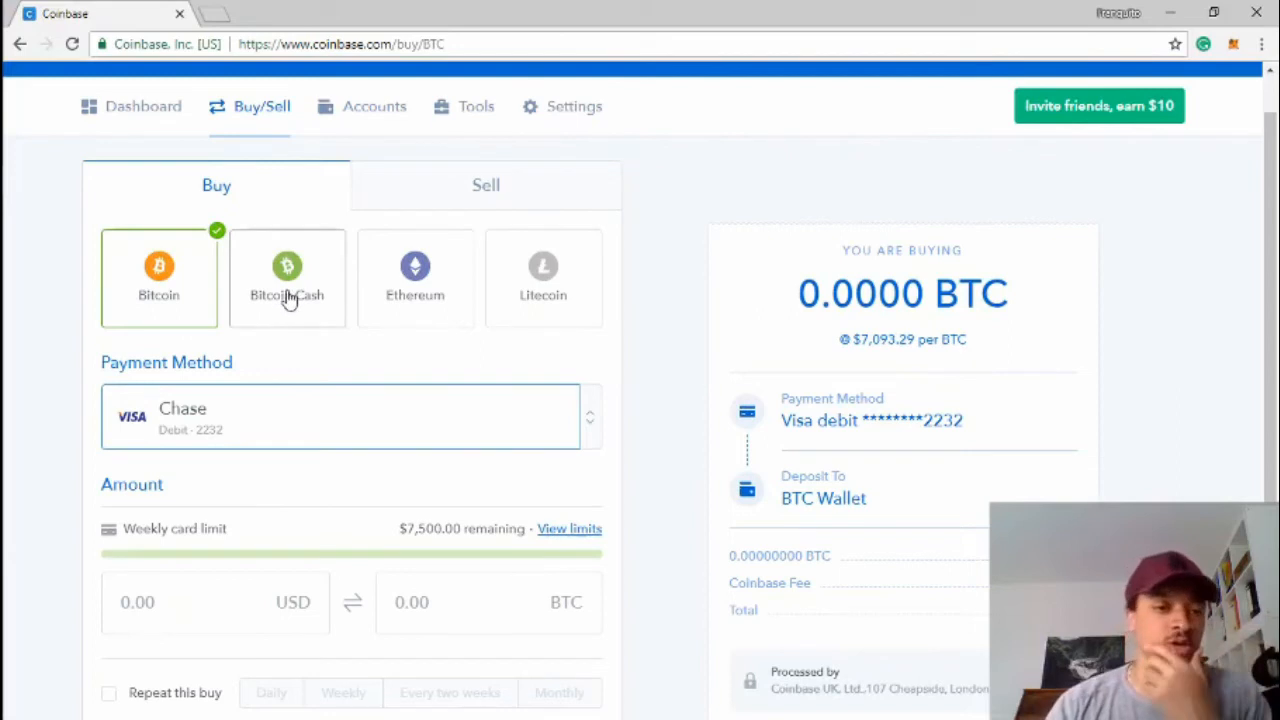
pyautogui.click(236, 426)
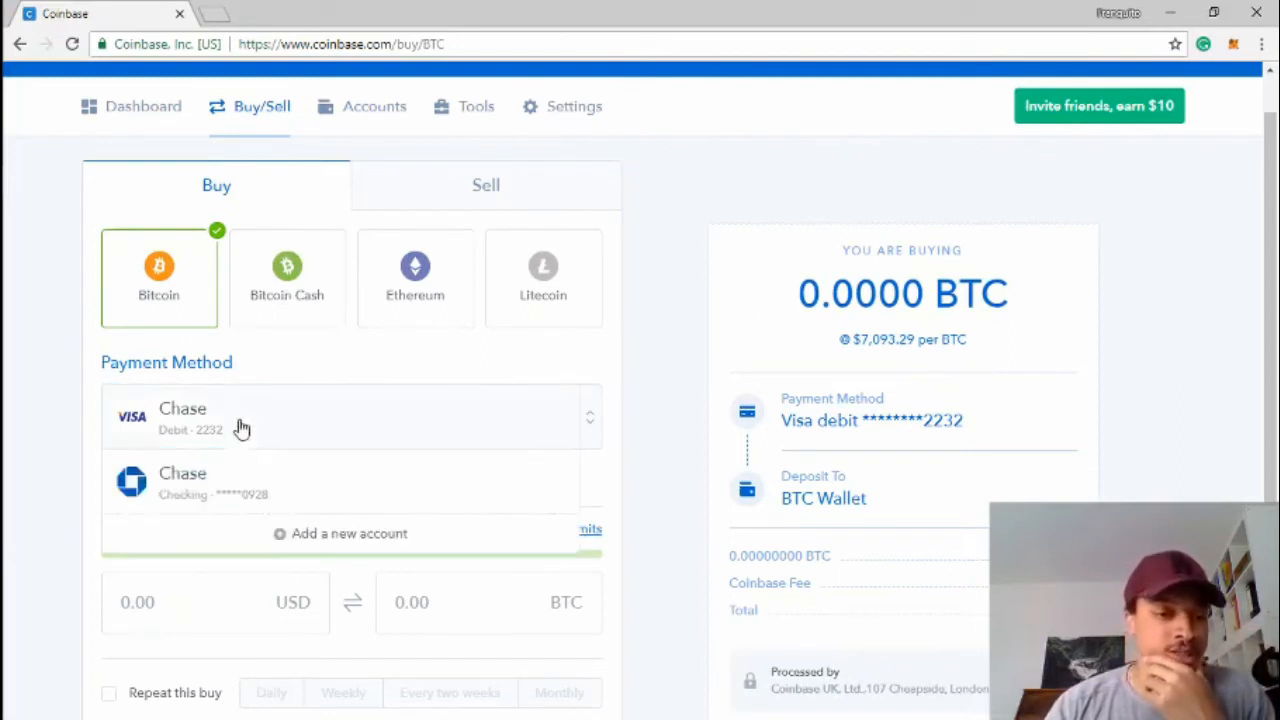
pyautogui.click(246, 426)
pyautogui.scroll(-1, 412, 408)
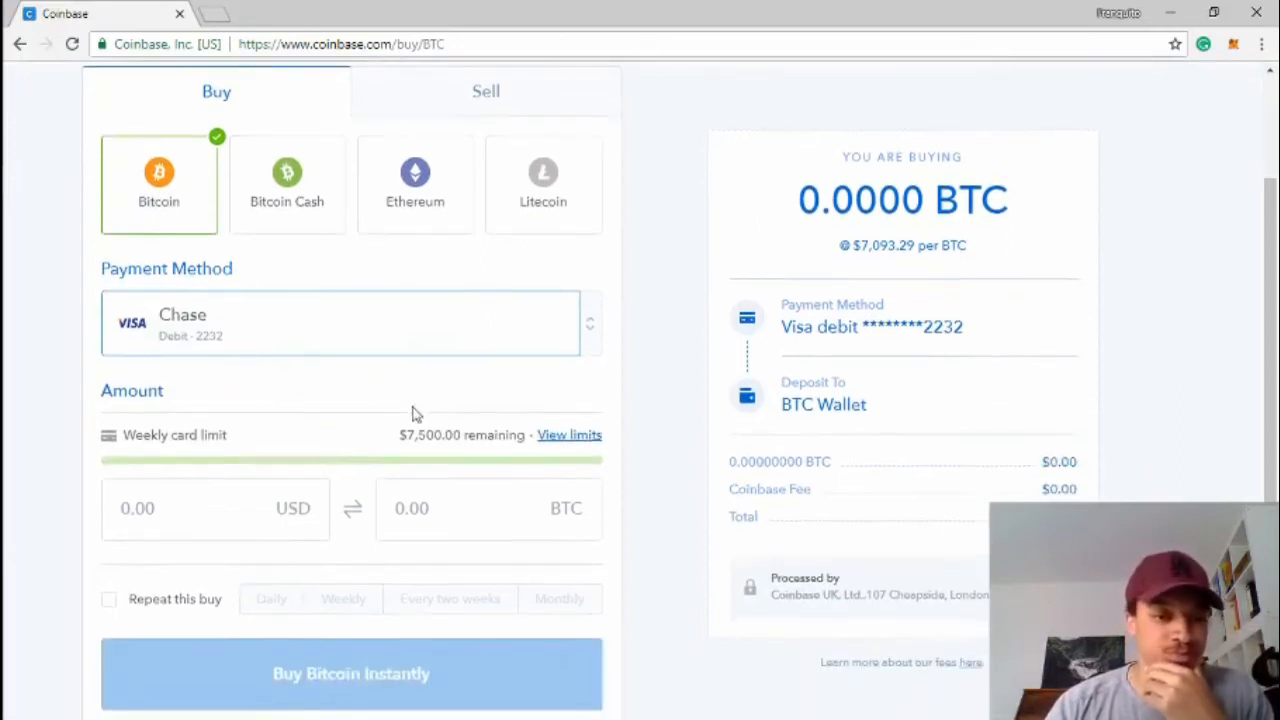
pyautogui.click(376, 352)
pyautogui.click(316, 418)
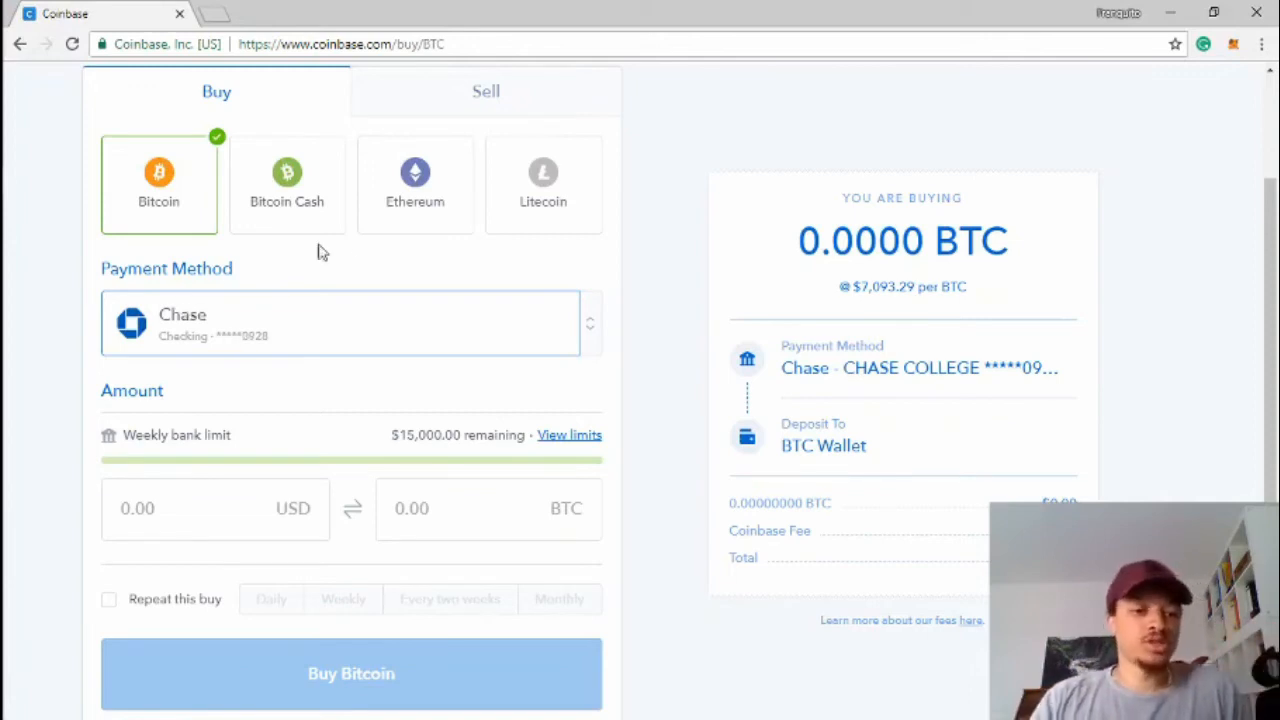
pyautogui.click(297, 321)
pyautogui.click(294, 388)
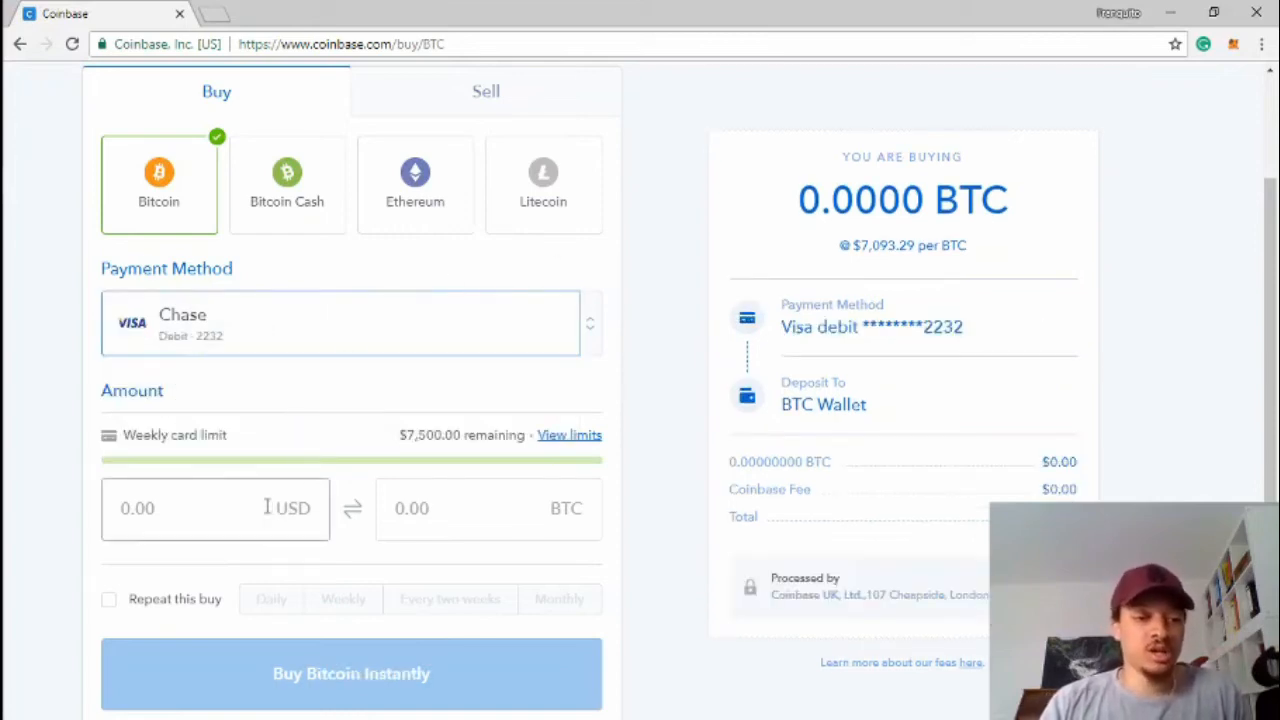
# Set the purchase amount to 1 BTC and try the daily repeat option, leaving it switched off
pyautogui.click(458, 494)
pyautogui.write('1')
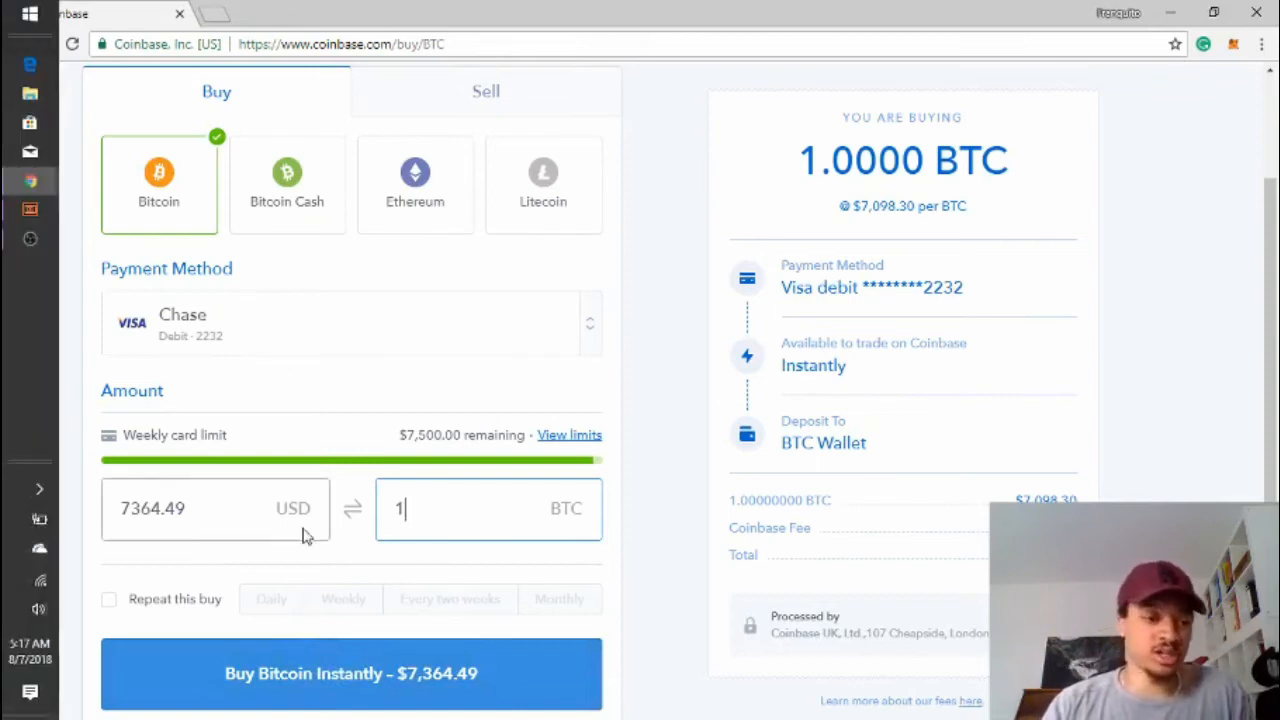
pyautogui.click(109, 602)
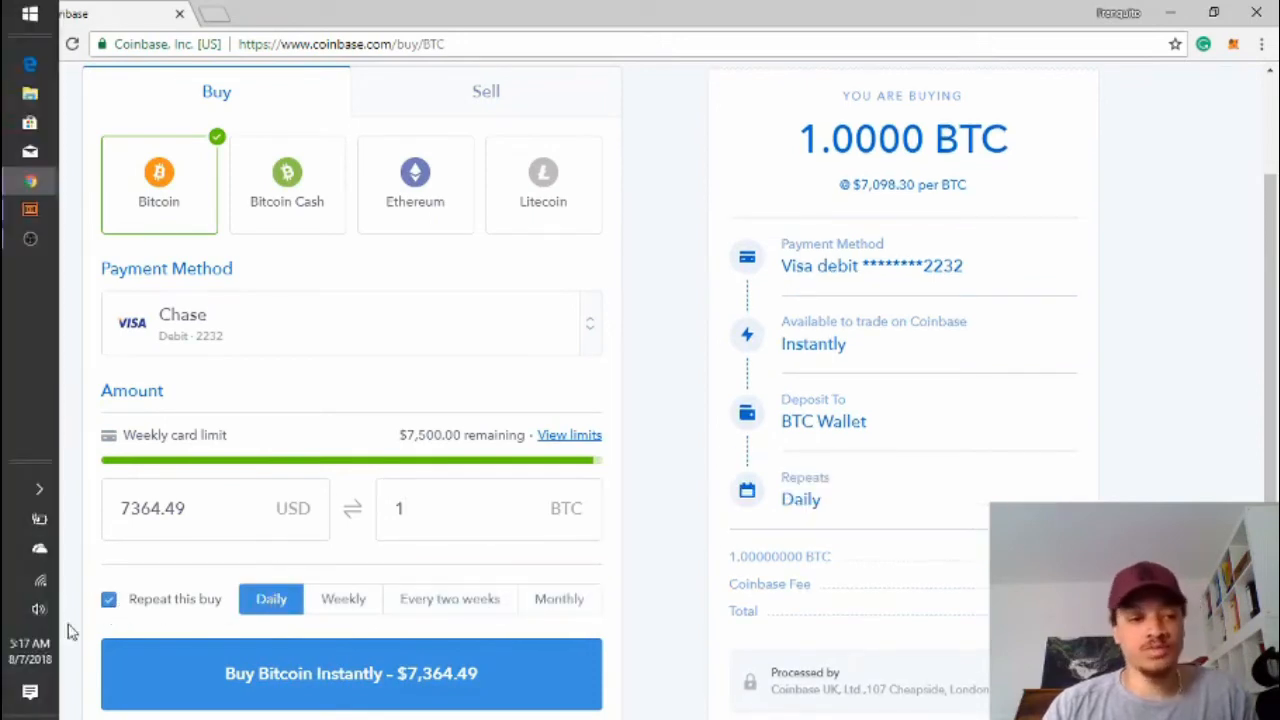
pyautogui.click(109, 601)
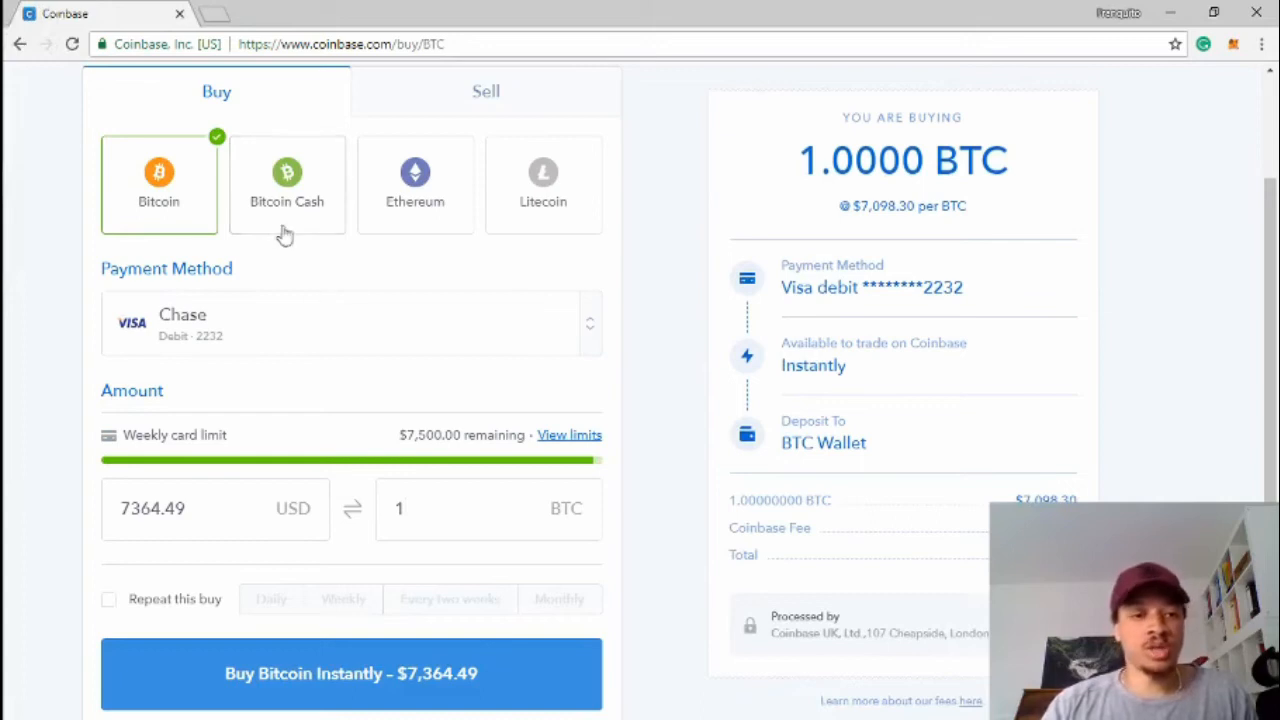
# Change the Bitcoin purchase amount to .25 BTC and erase its digits again
pyautogui.click(410, 510)
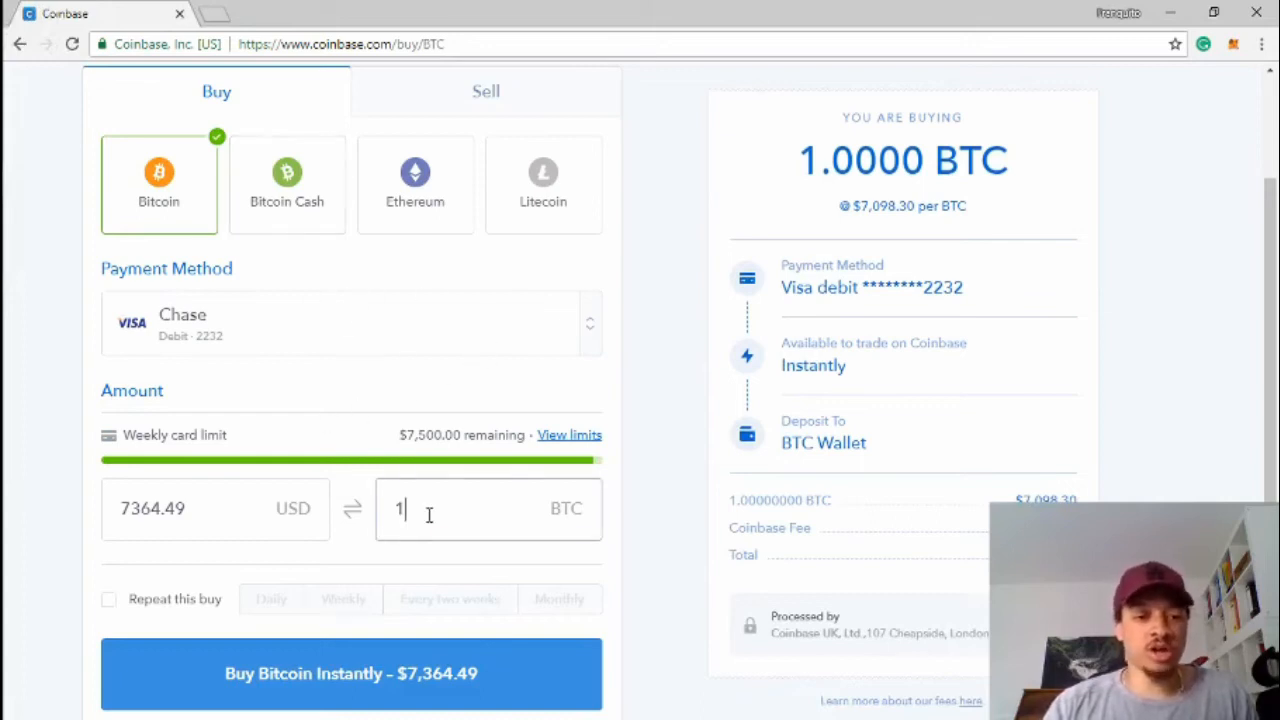
pyautogui.press('BackSpace')
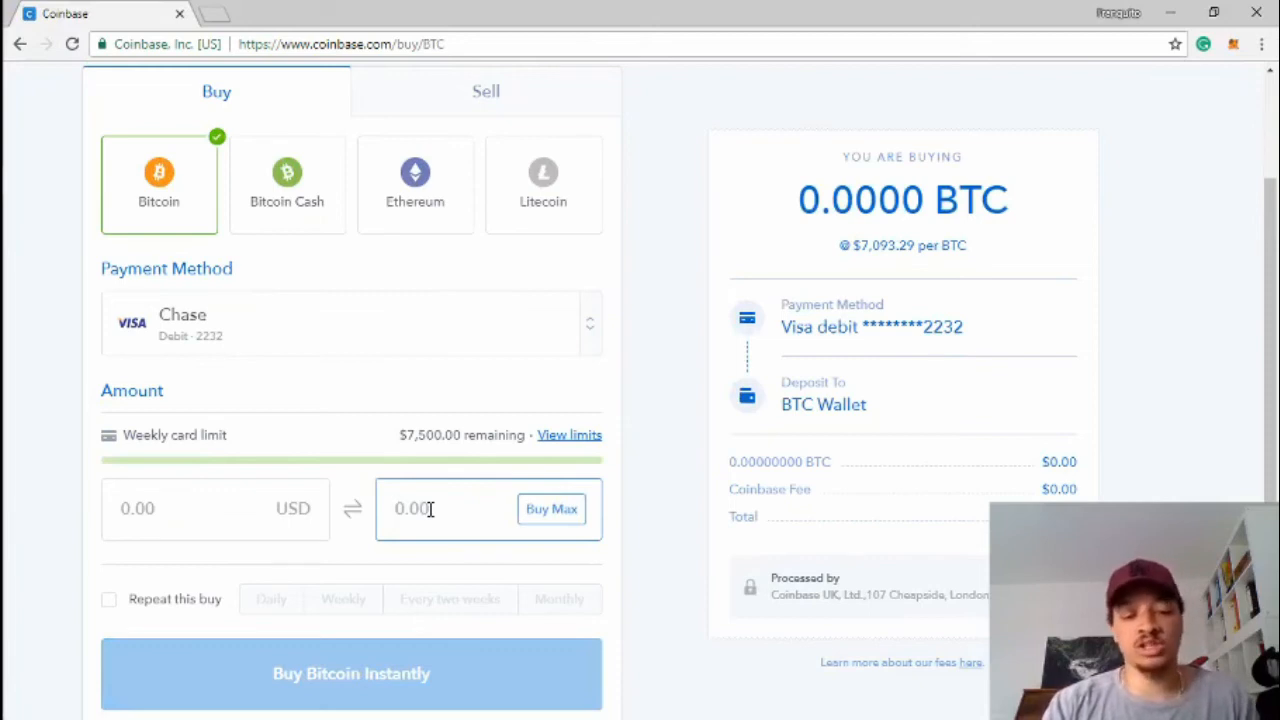
pyautogui.write('.25')
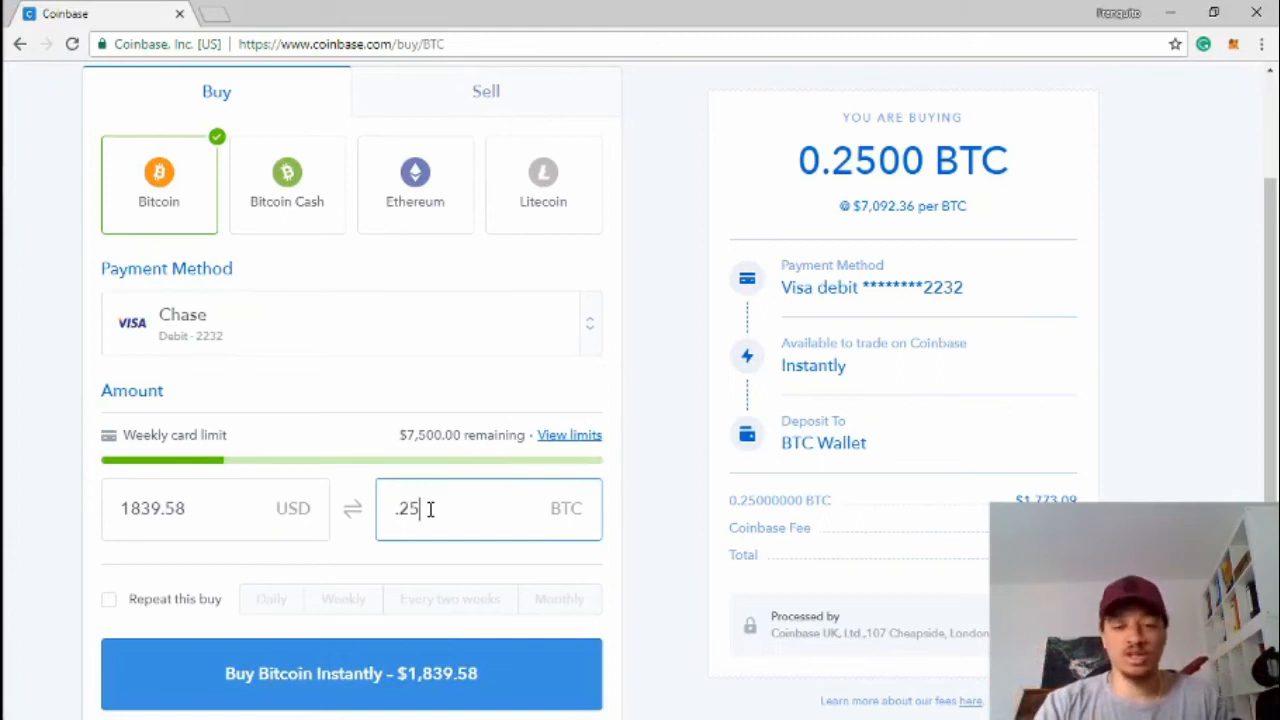
pyautogui.press('BackSpace')
pyautogui.press('BackSpace')
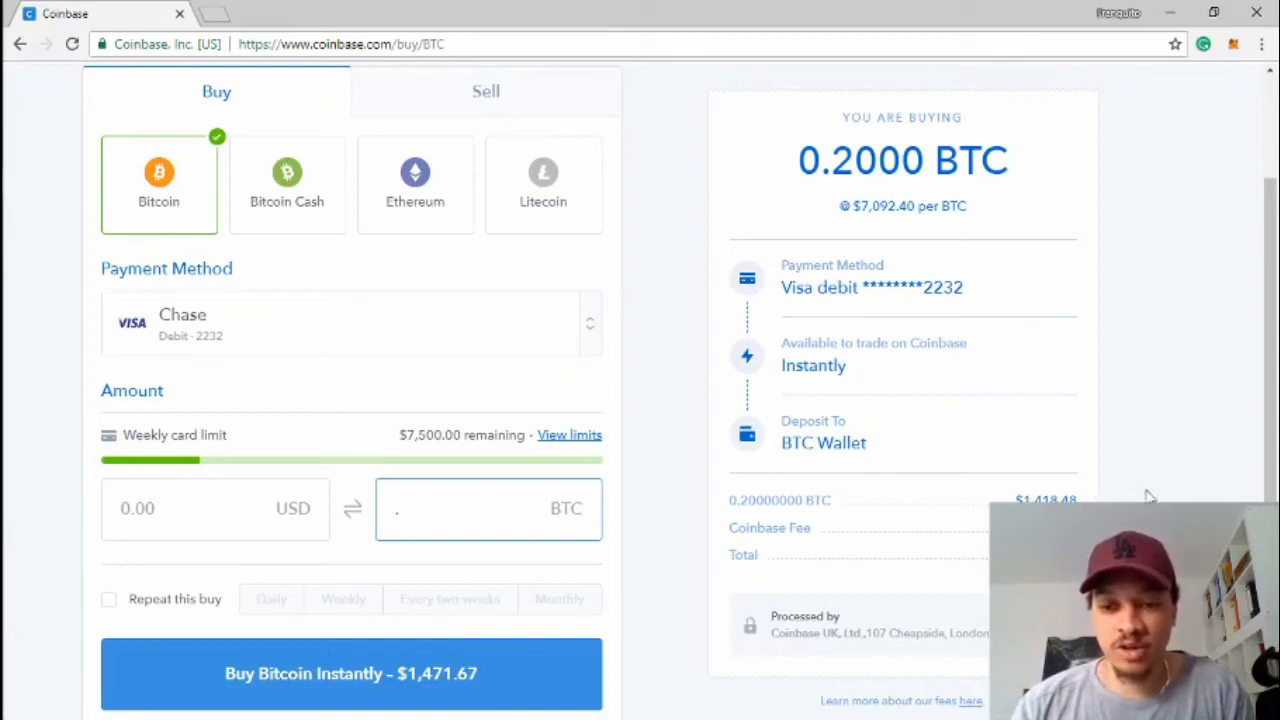
# Switch the purchase to Ethereum and set the amount to 180 USD
pyautogui.click(429, 206)
pyautogui.click(437, 520)
pyautogui.click(226, 491)
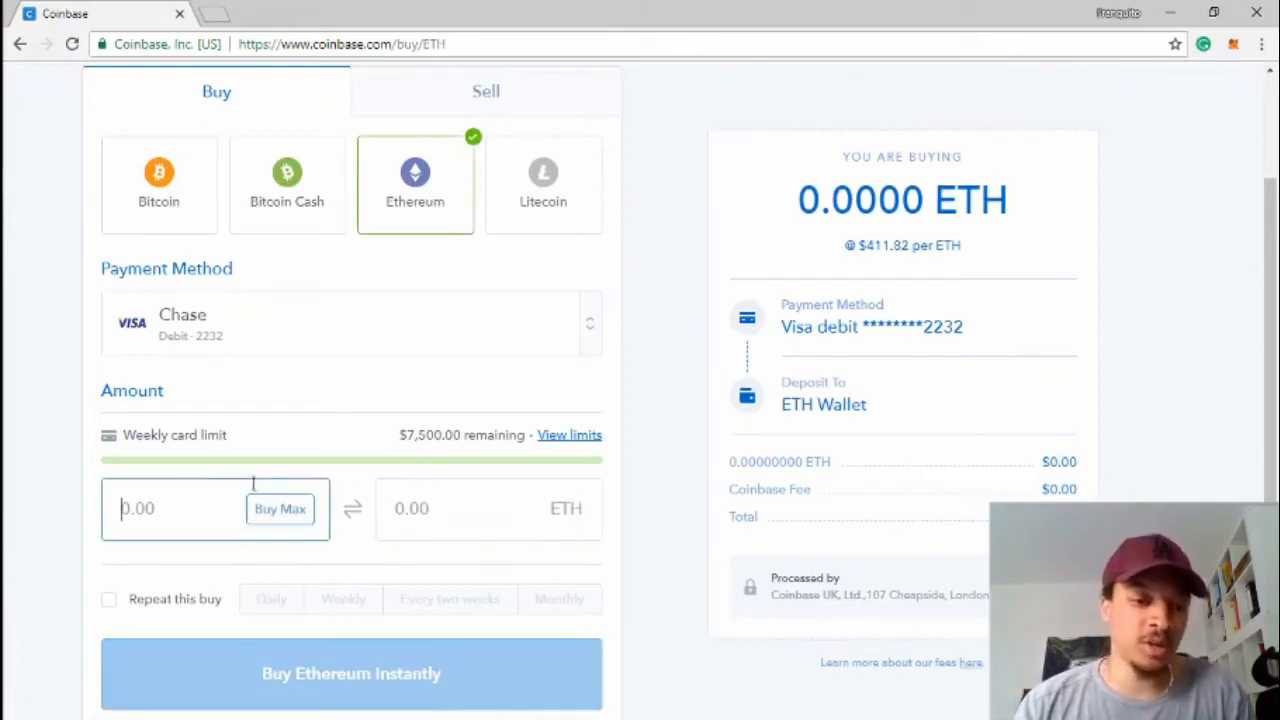
pyautogui.write('180')
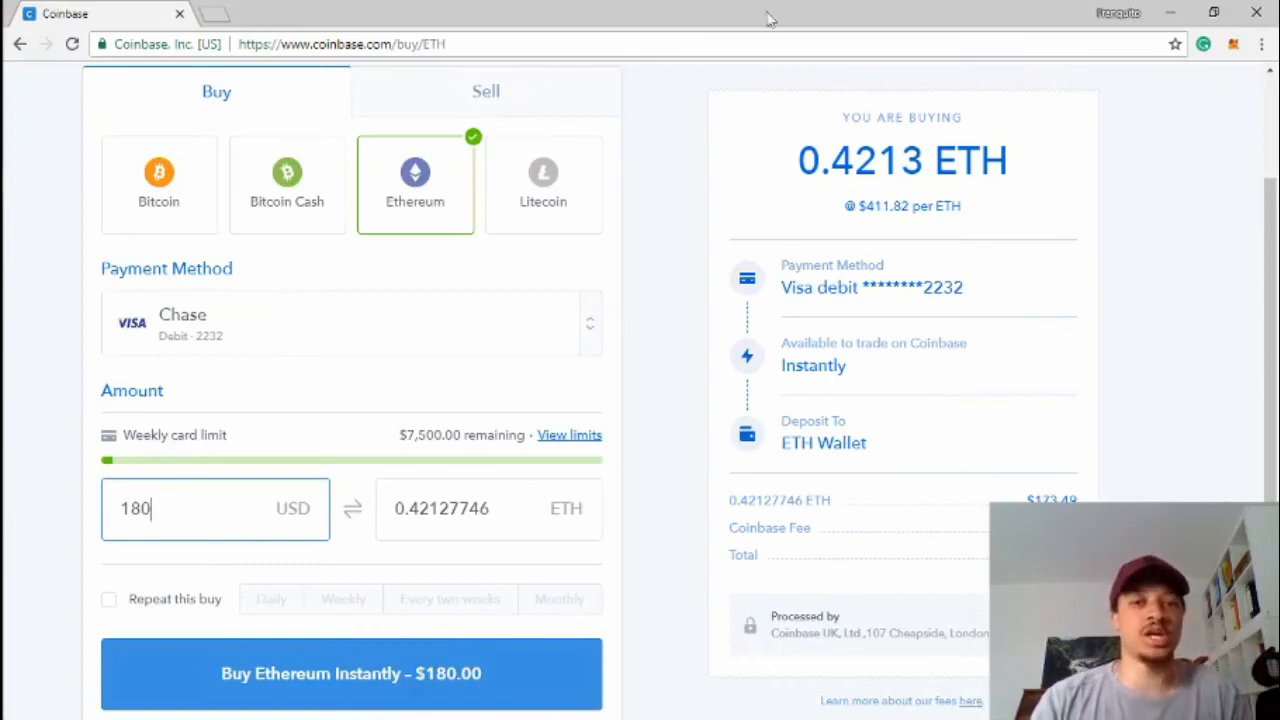
# Clear the USD amount of the Ethereum purchase and look over the purchase form
pyautogui.press('BackSpace')
pyautogui.press('BackSpace')
pyautogui.press('BackSpace')
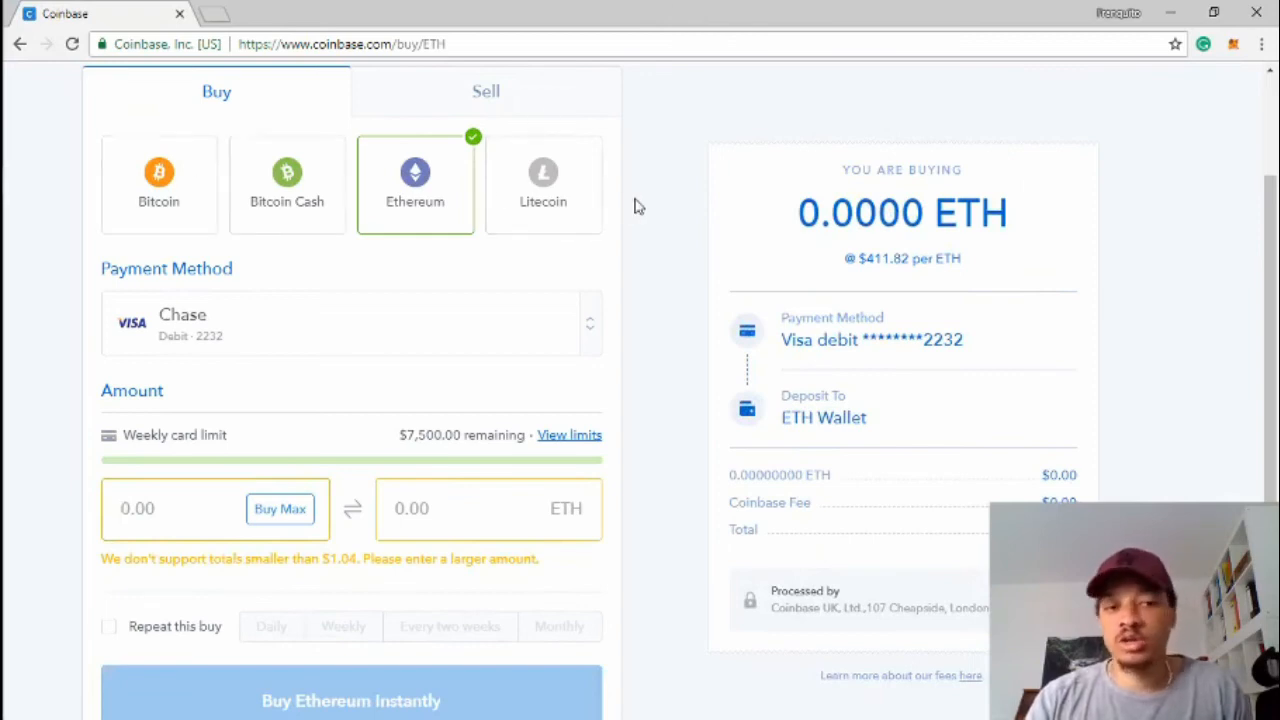
pyautogui.scroll(2, 650, 215)
pyautogui.scroll(-4, 668, 212)
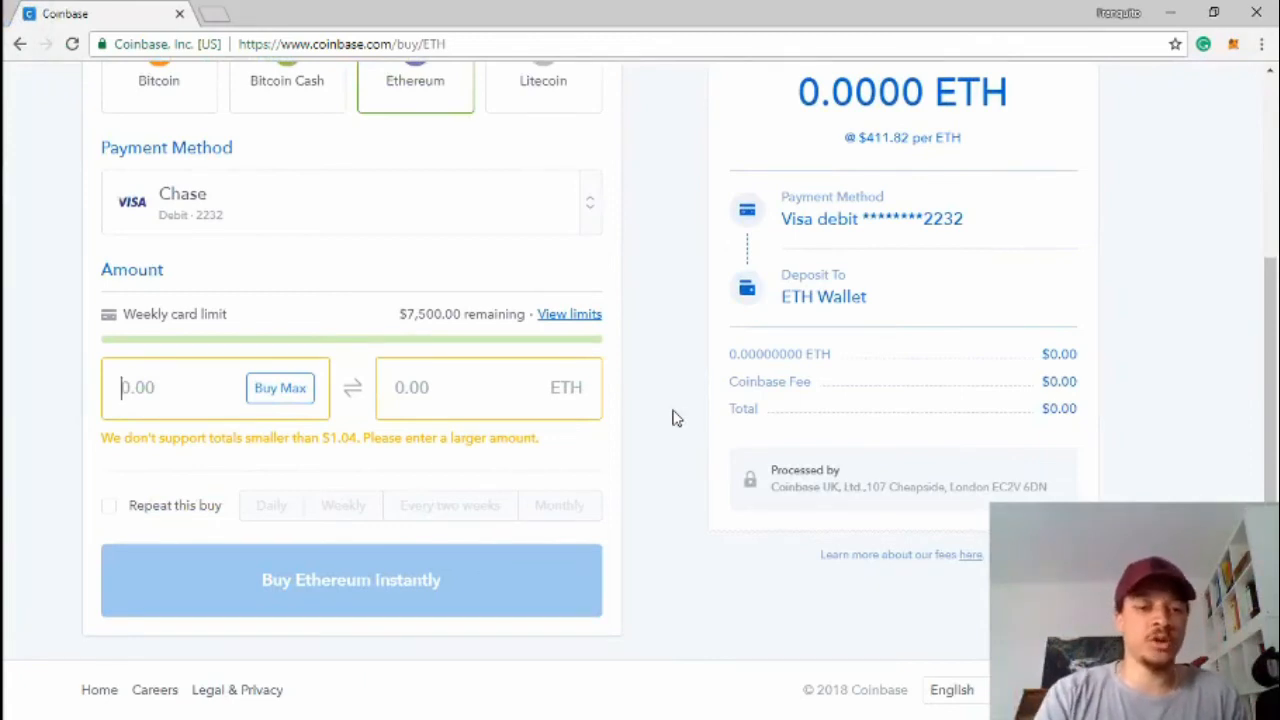
# Open the account preferences in the settings and look through the available local currencies, keeping United States Dollar (USD)
pyautogui.moveTo(1271, 336); pyautogui.dragTo(1197, 157)
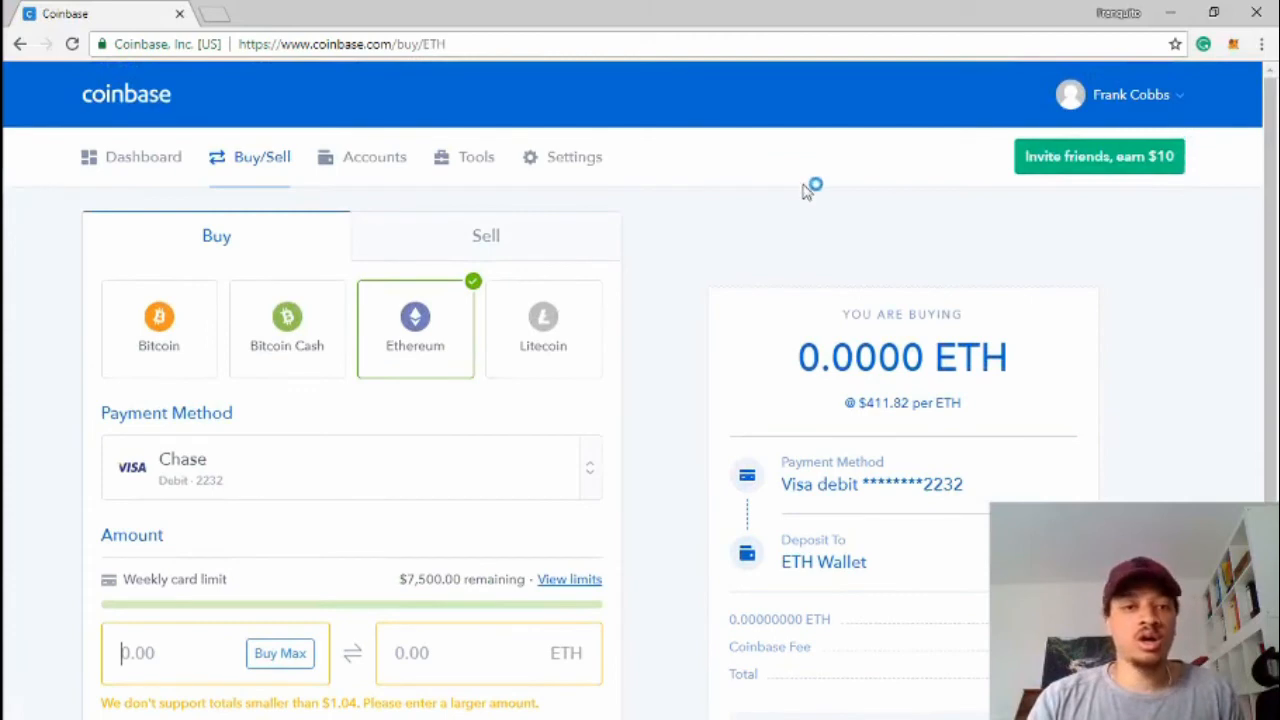
pyautogui.click(568, 157)
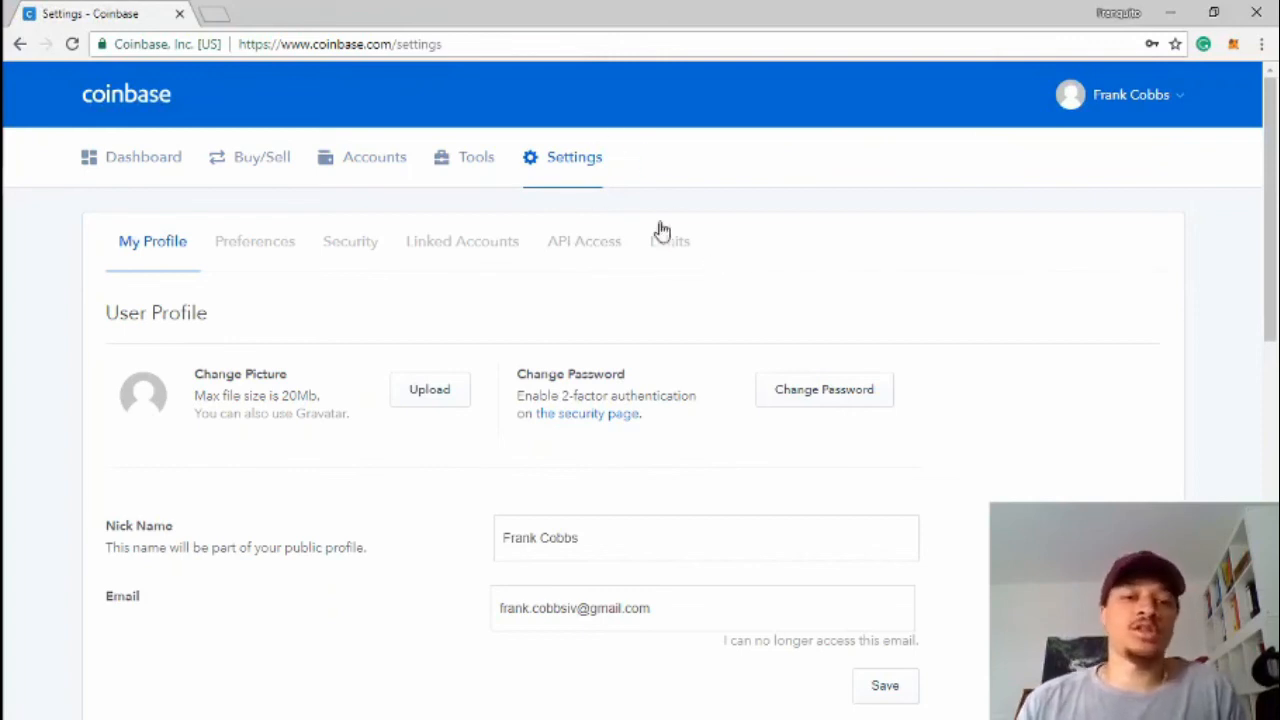
pyautogui.click(256, 245)
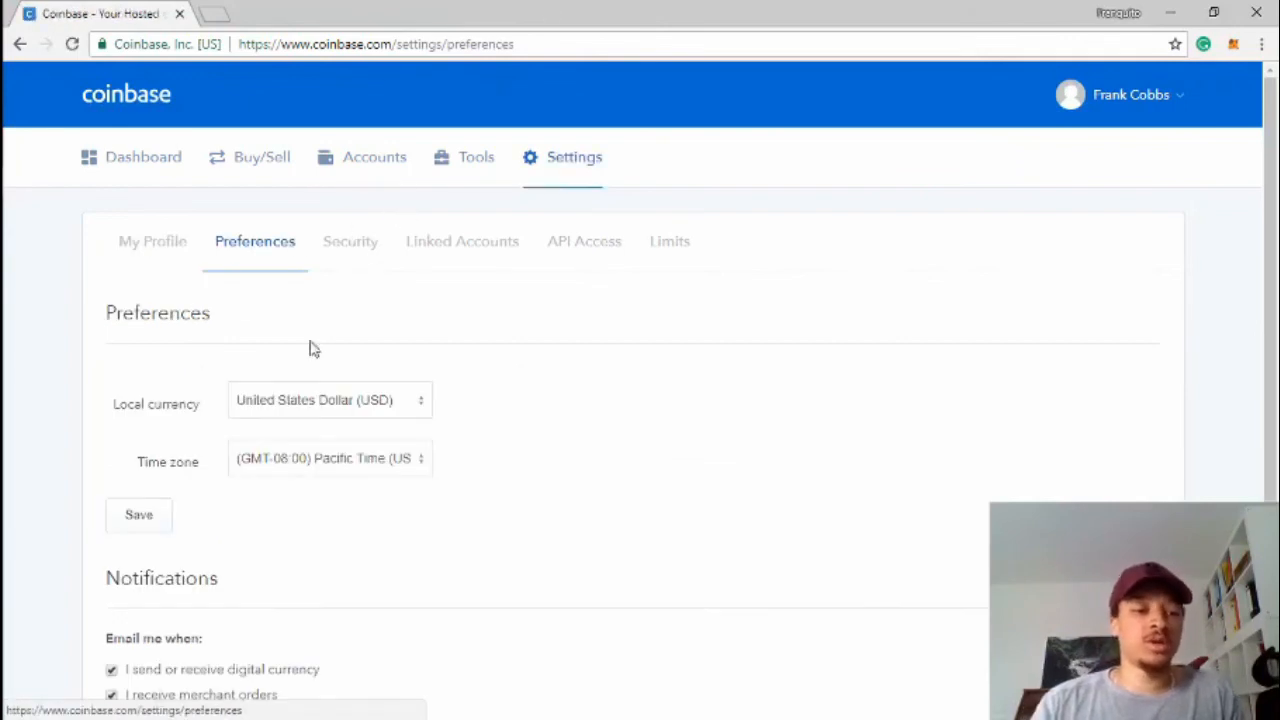
pyautogui.click(396, 399)
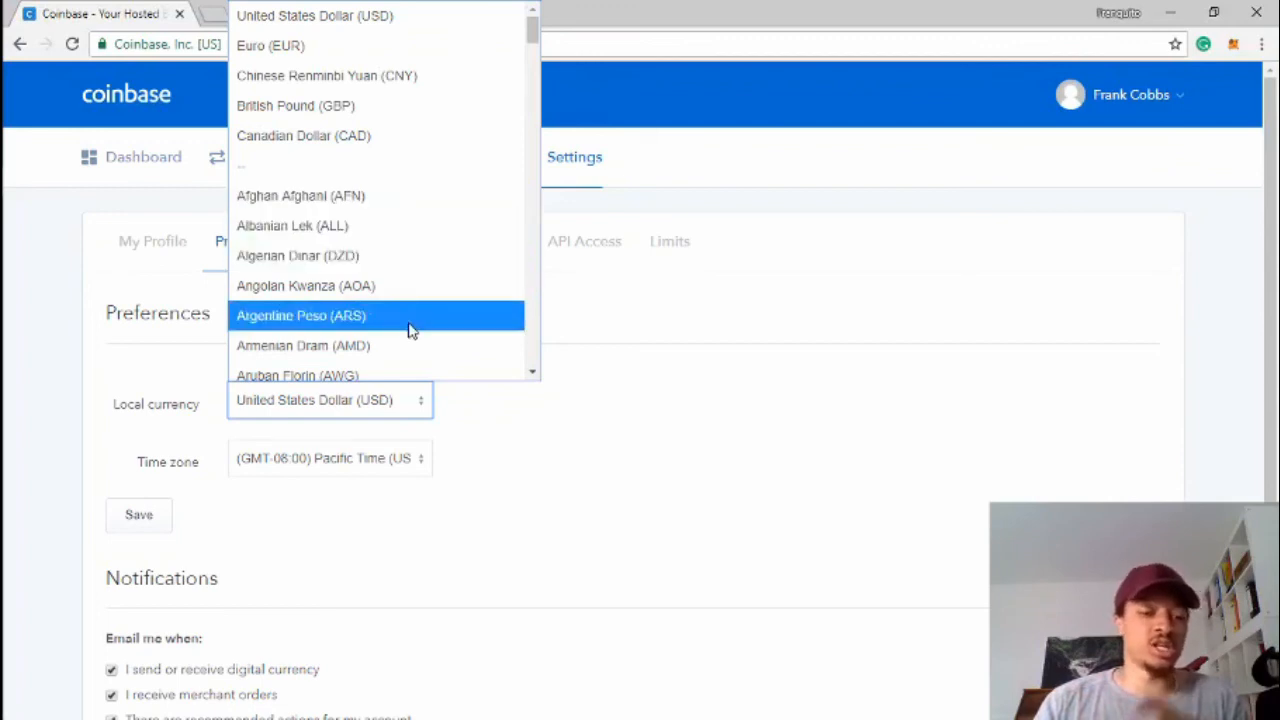
pyautogui.scroll(-8, 410, 331)
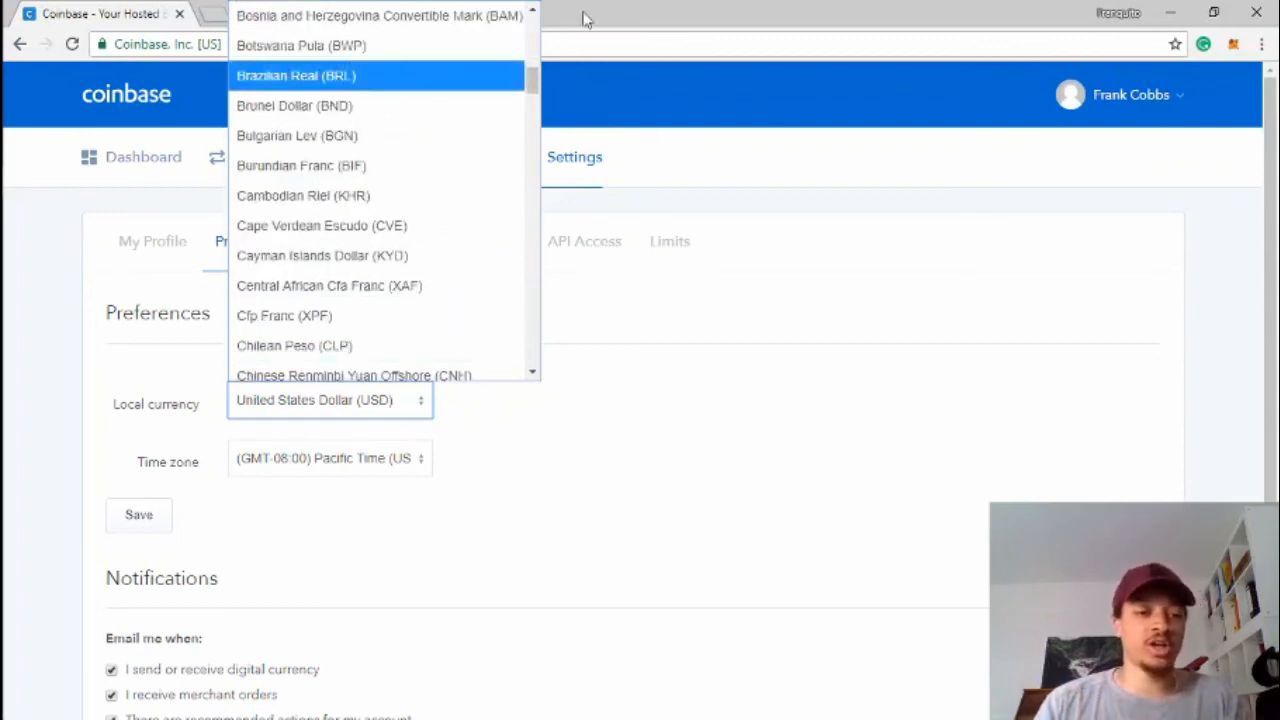
pyautogui.scroll(8, 420, 86)
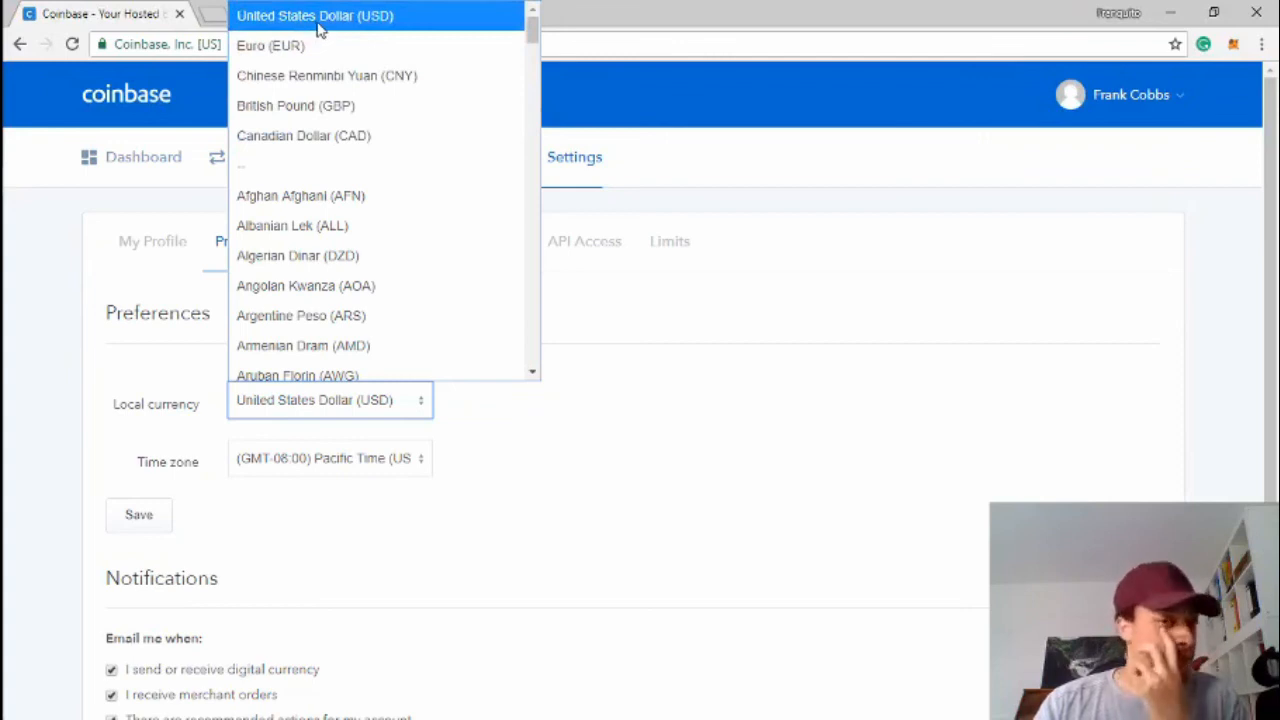
pyautogui.click(937, 240)
# Return to the dashboard and review the portfolio balances, recent activity and asset price charts
pyautogui.click(130, 157)
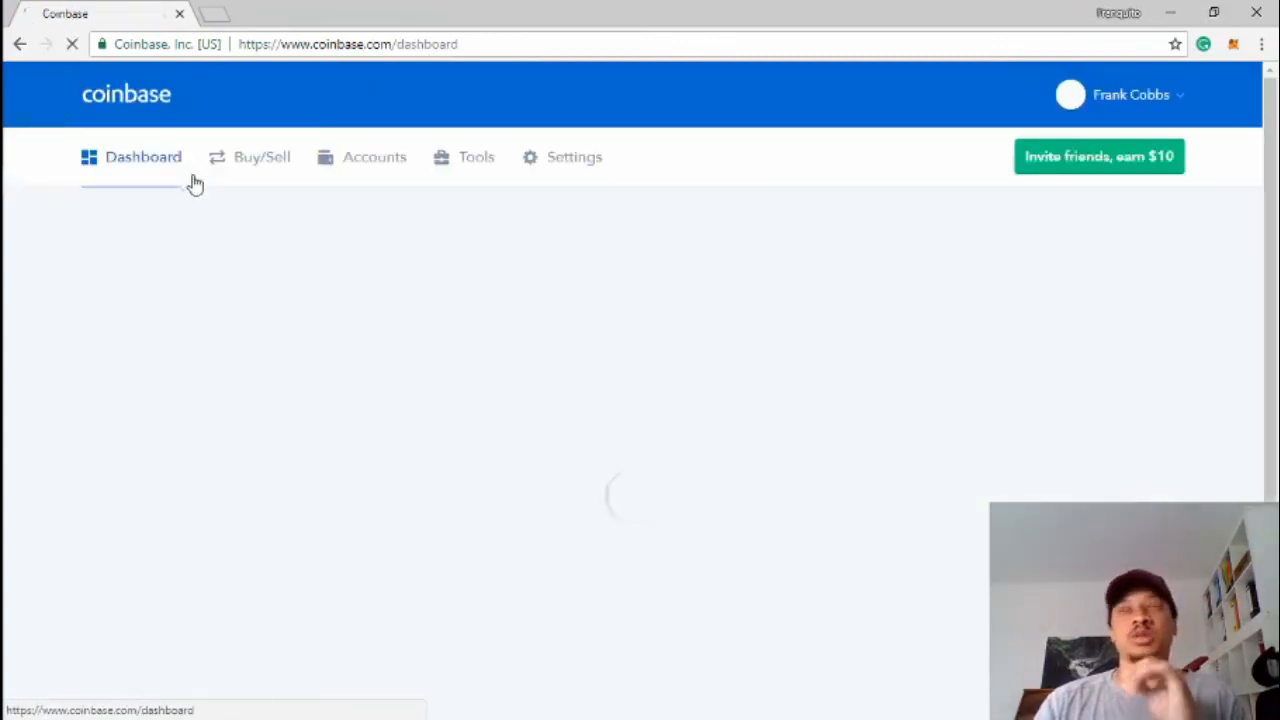
pyautogui.scroll(-2, 446, 160)
pyautogui.scroll(-1, 446, 160)
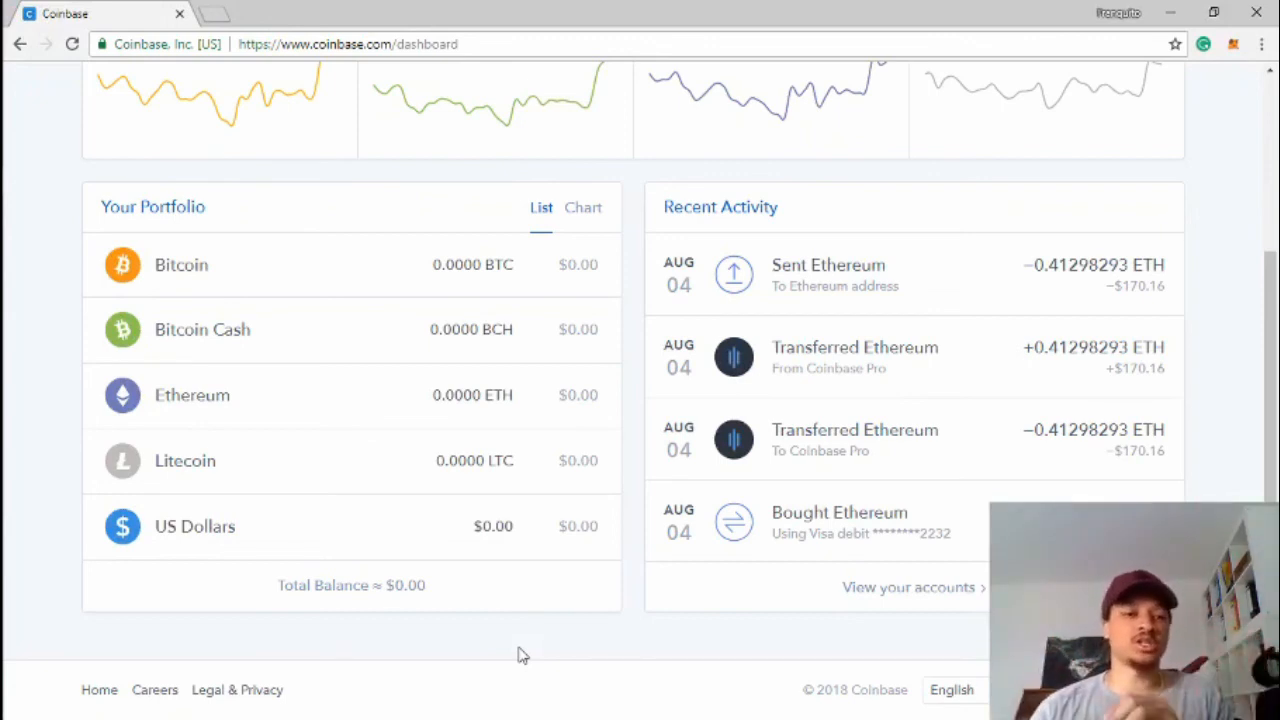
pyautogui.scroll(2, 500, 648)
pyautogui.scroll(-2, 471, 637)
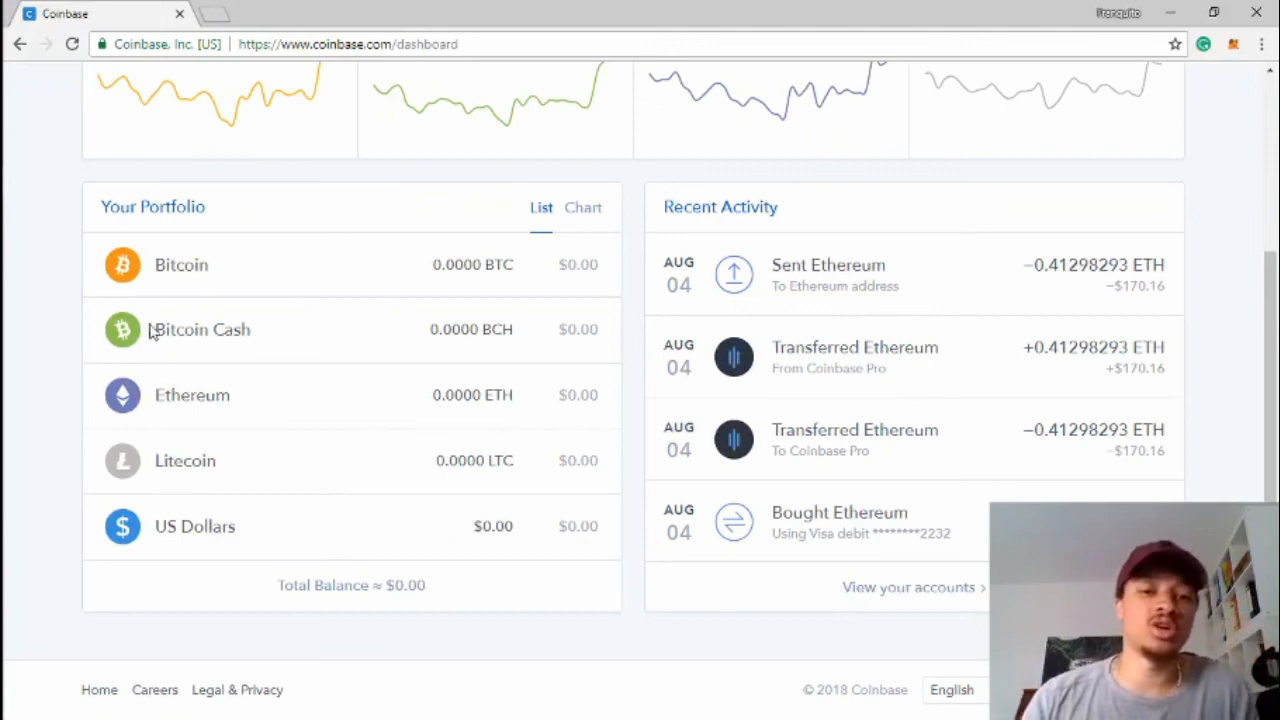
pyautogui.scroll(3, 270, 325)
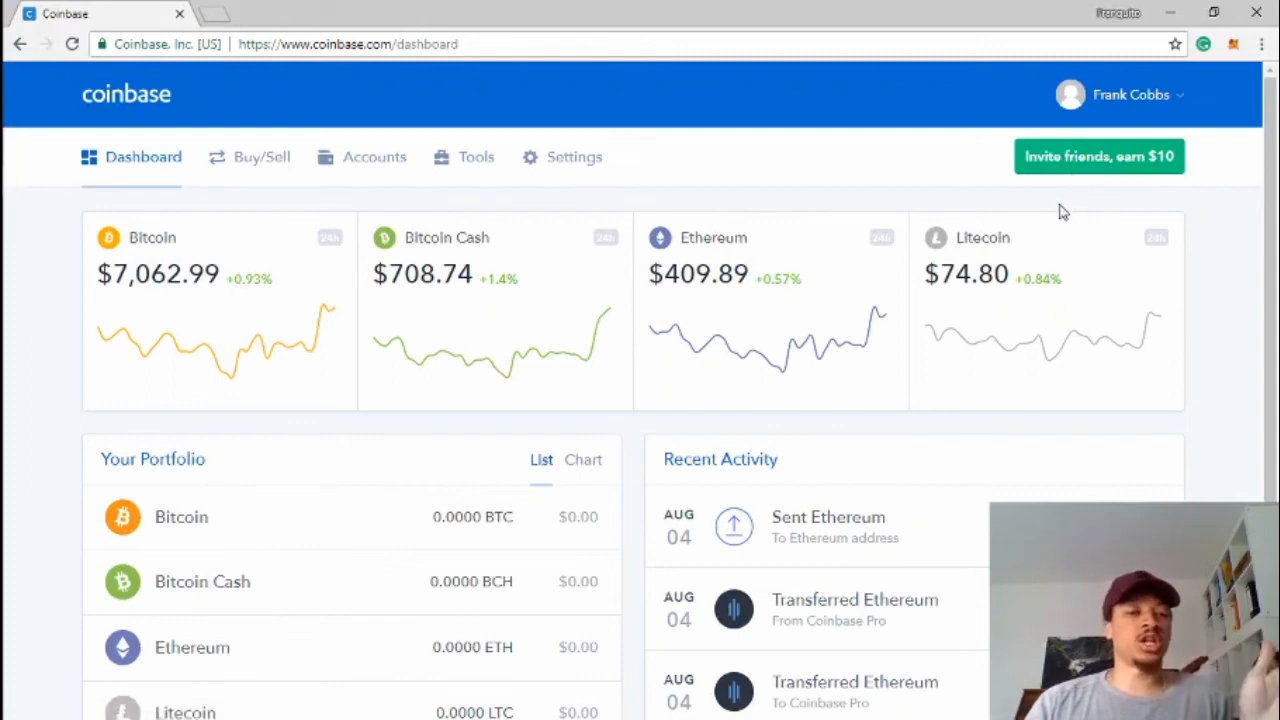
pyautogui.moveTo(1057, 223)
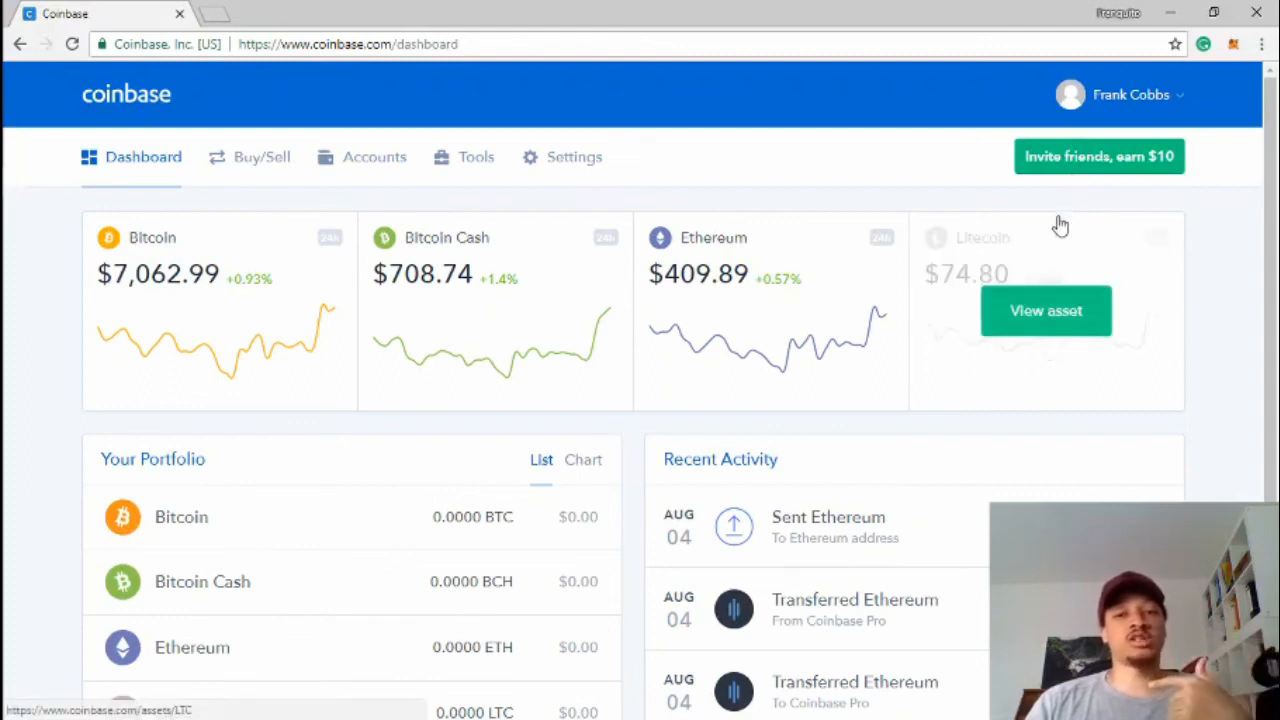